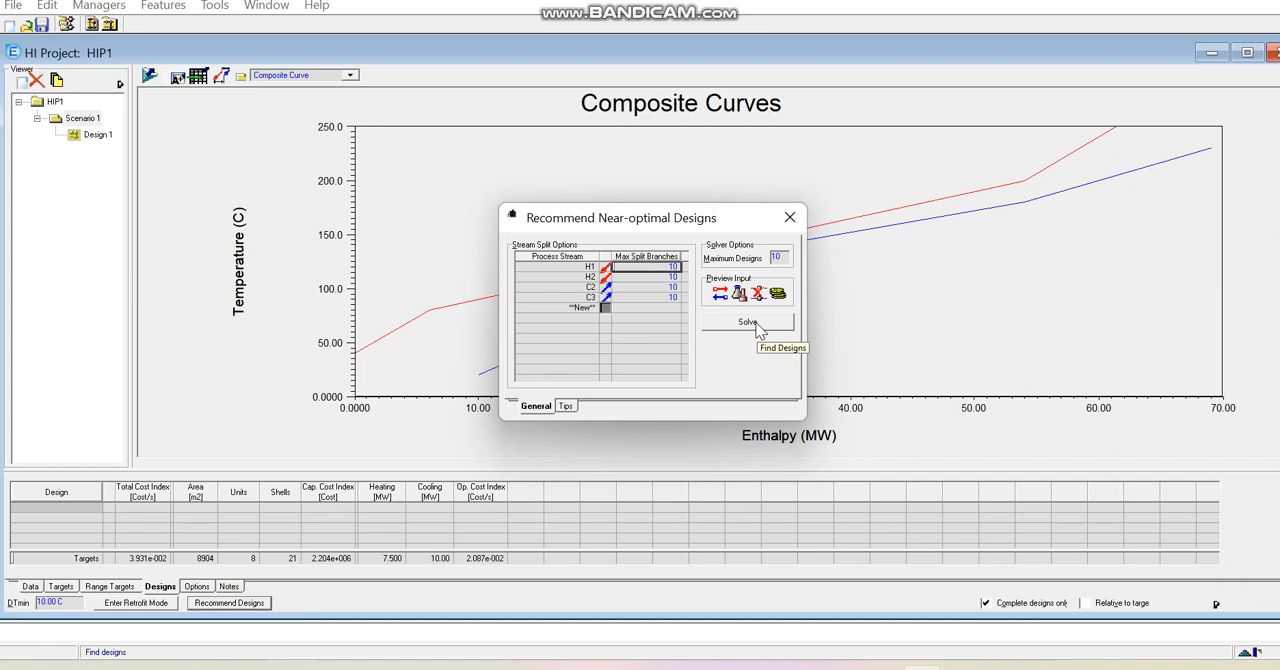
- Generate the recommended near-optimal heat exchanger network designs for Scenario 1
left_click(757, 328)
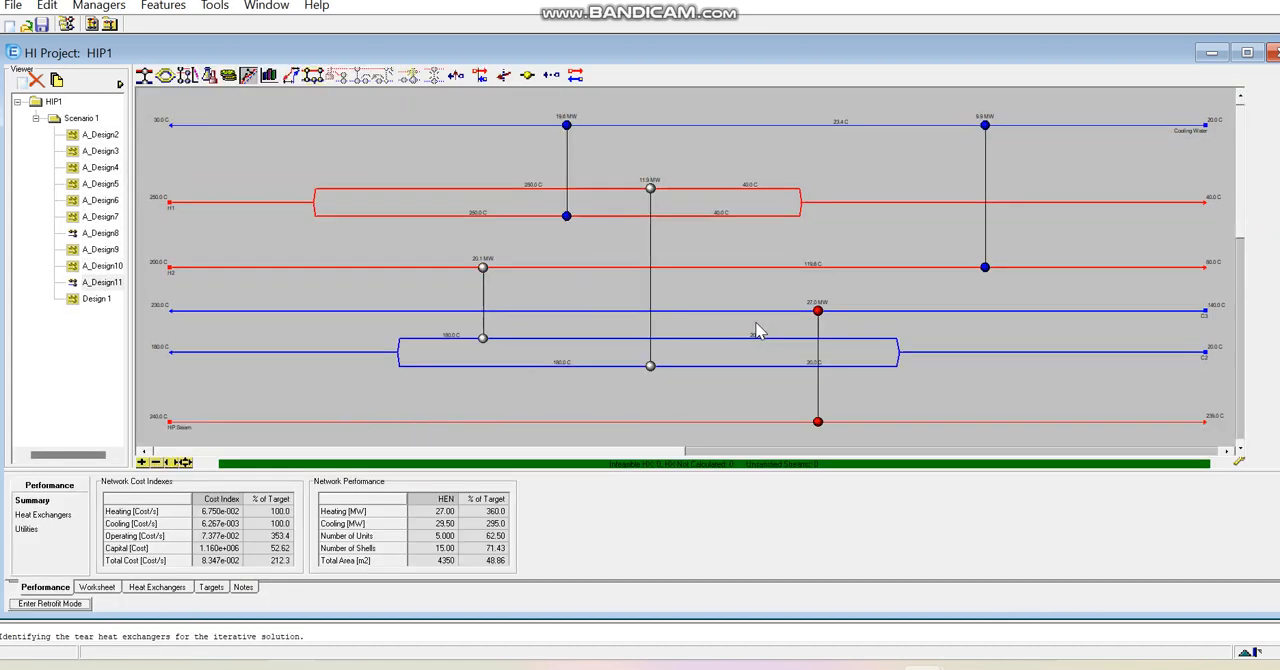
- Examine the generated designs' network diagrams and performance summaries, including A_Design2, A_Design3, A_Design11 and A_Design4
double_click(104, 138)
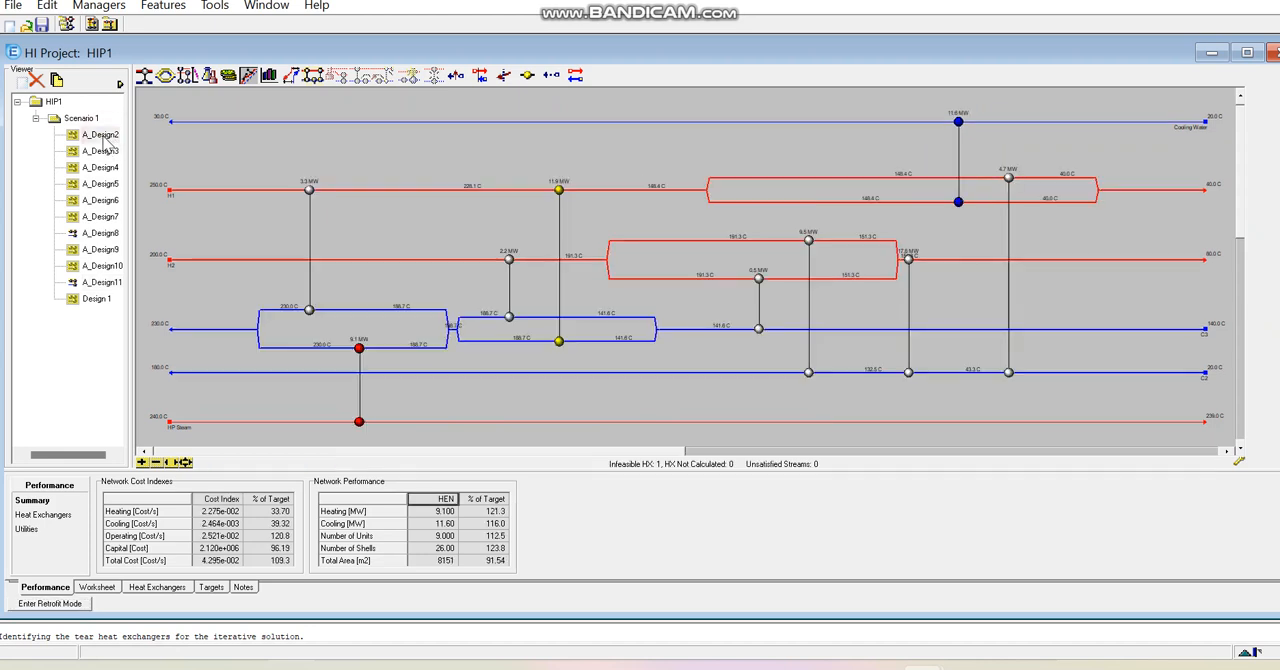
double_click(102, 151)
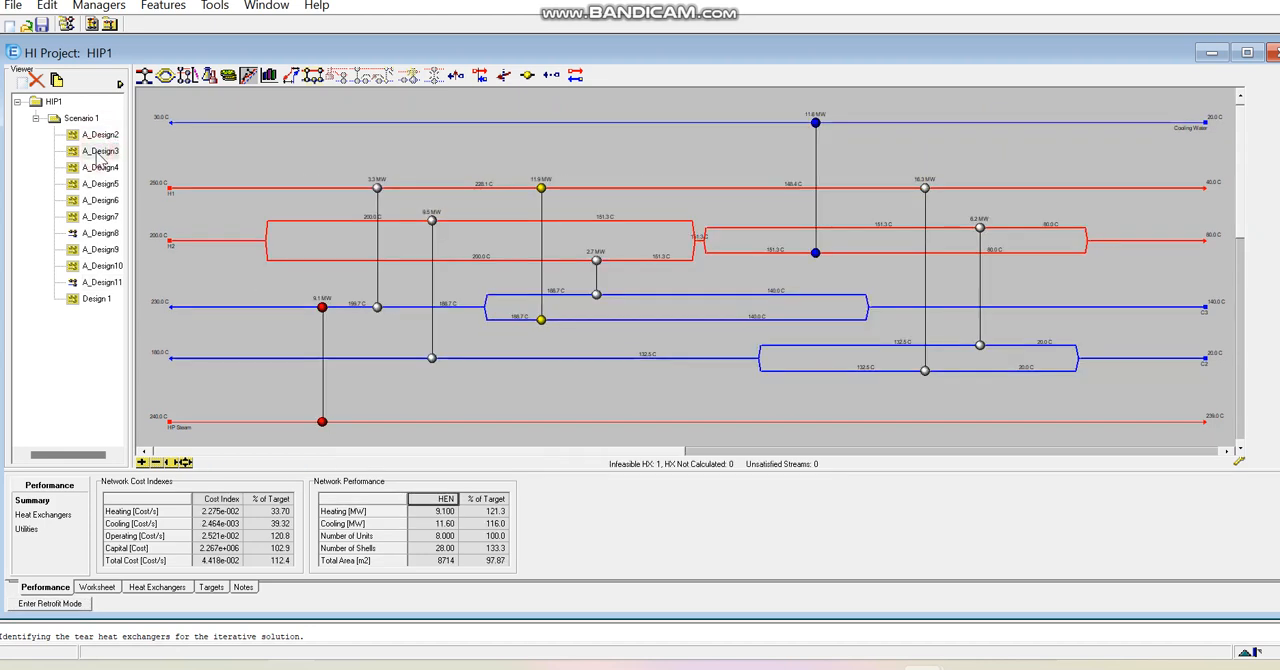
left_click(98, 168)
left_click(102, 197)
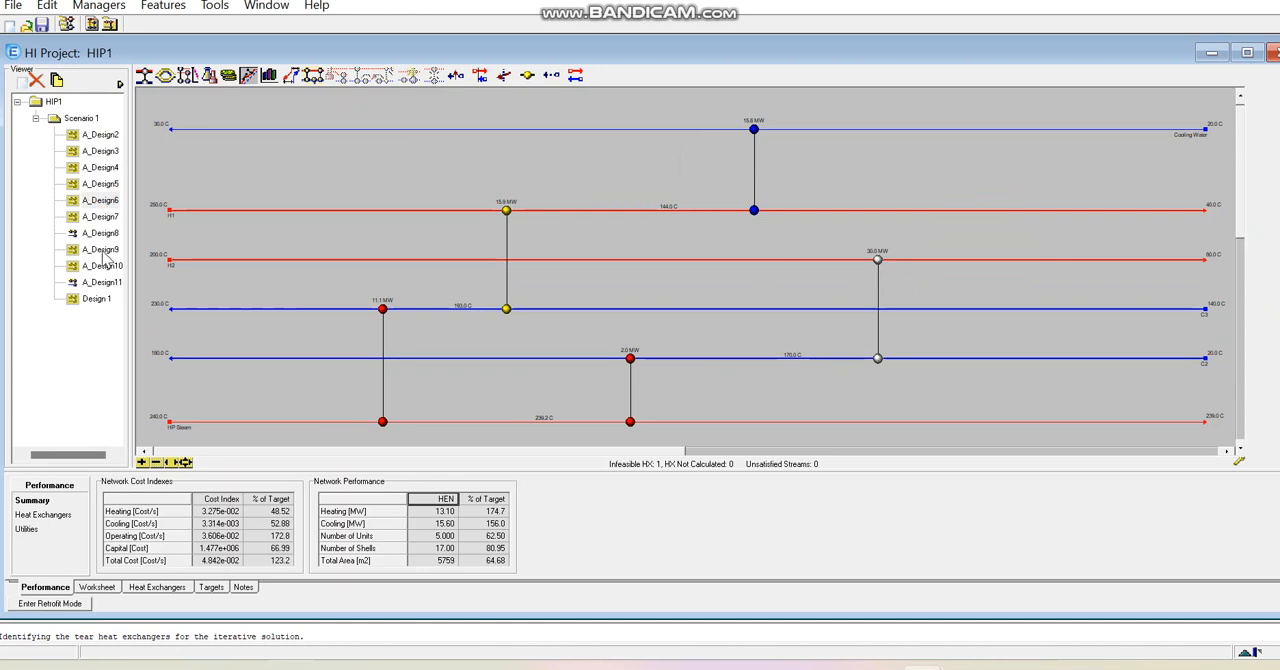
left_click(106, 268)
left_click(110, 283)
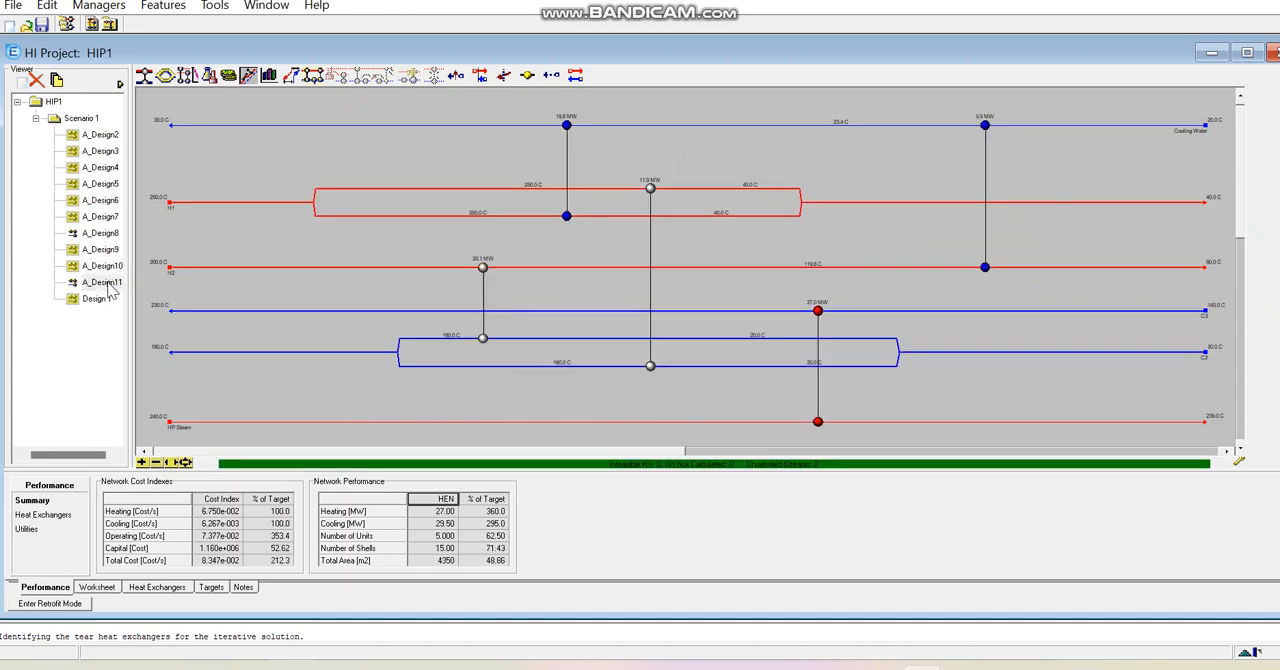
left_click(103, 265)
left_click(100, 167)
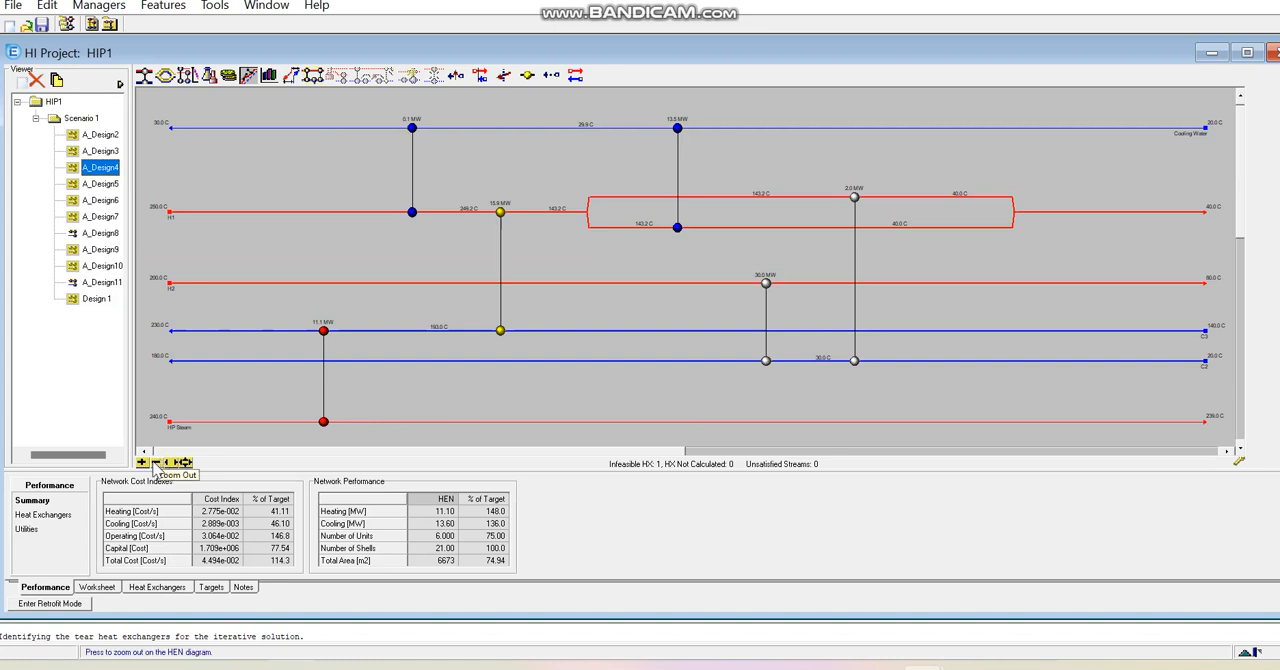
- Review the maximum designs setting in Scenario 1's near-optimal design recommendation options
left_click(80, 118)
left_click(225, 604)
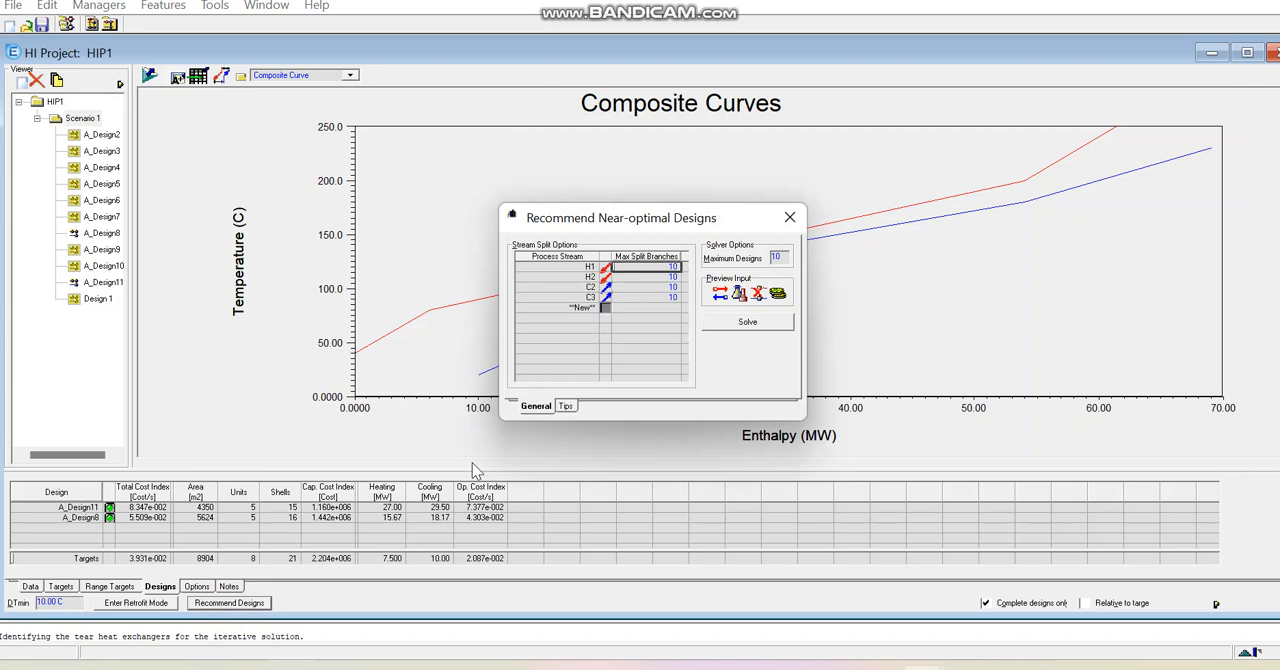
left_click(778, 258)
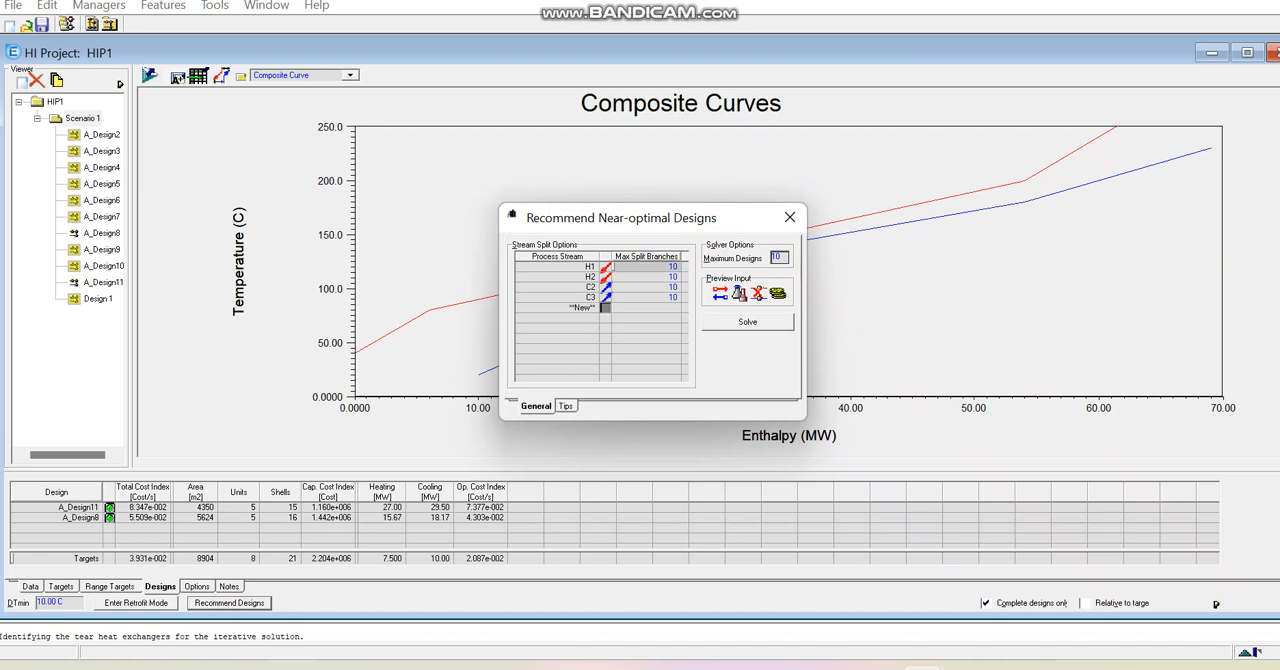
left_click(790, 217)
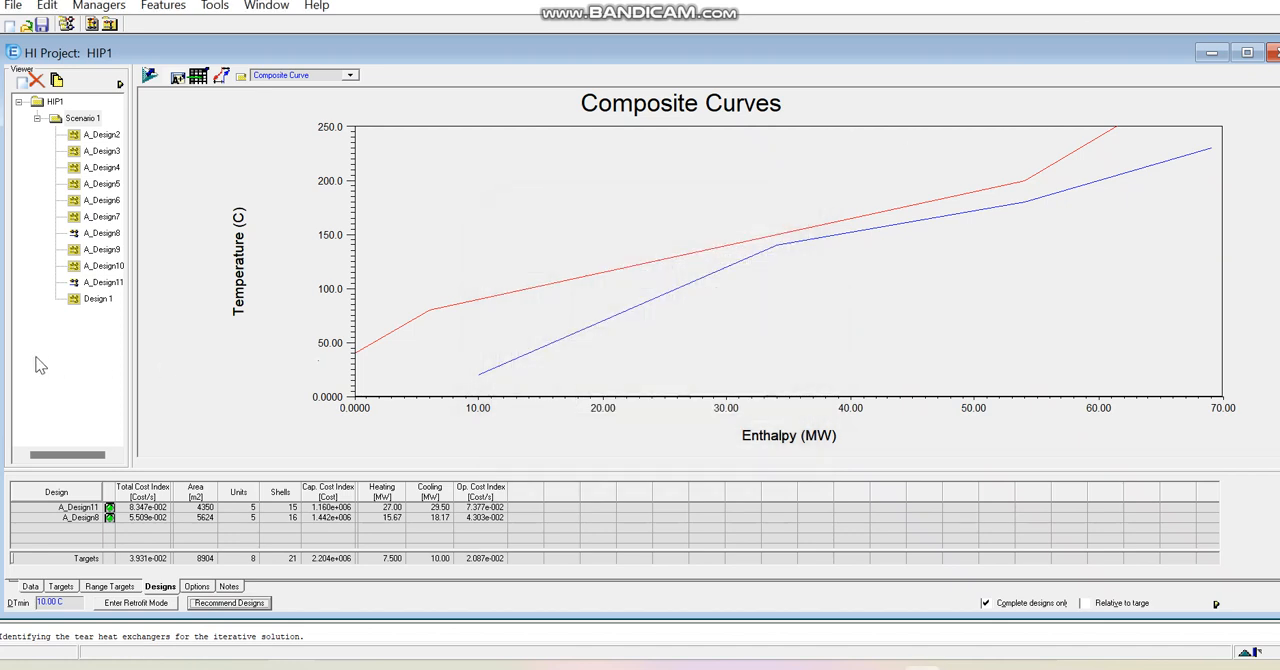
double_click(100, 300)
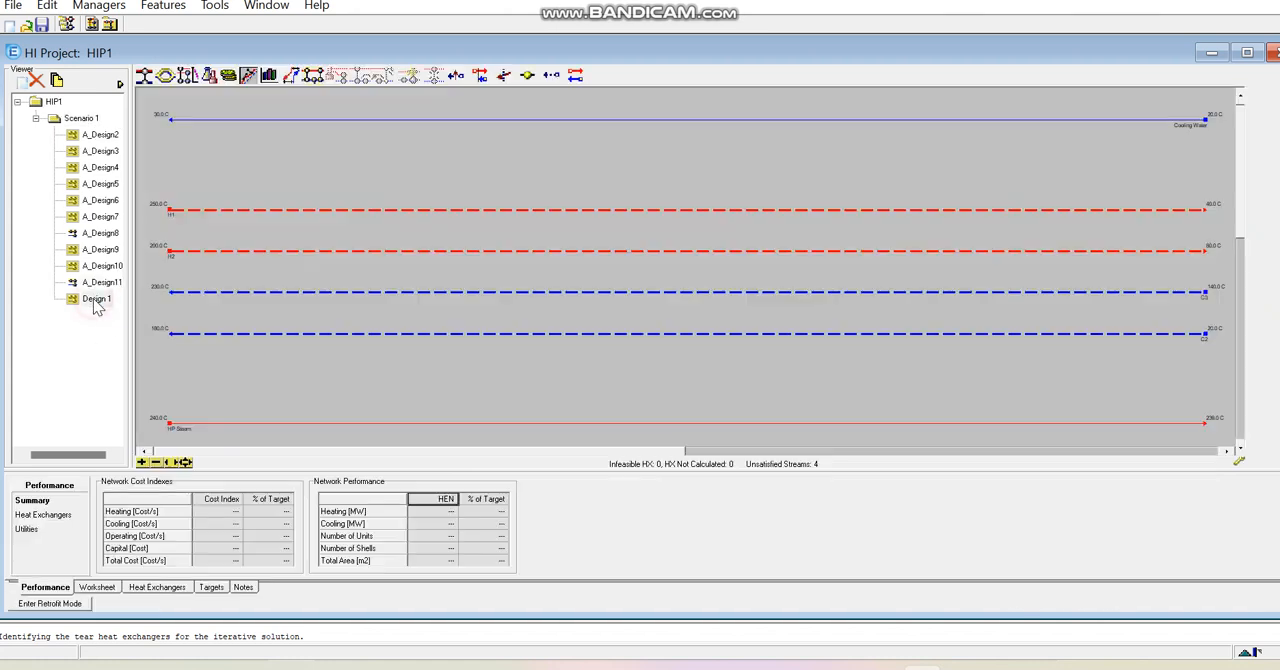
double_click(84, 121)
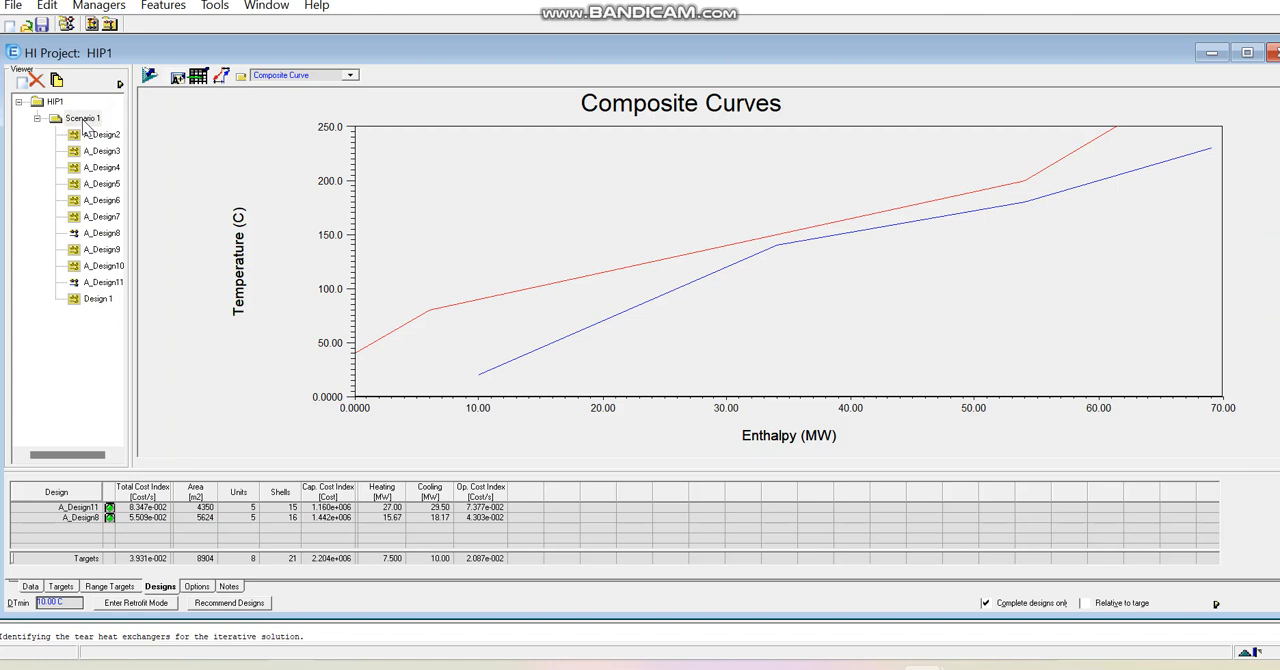
right_click(84, 120)
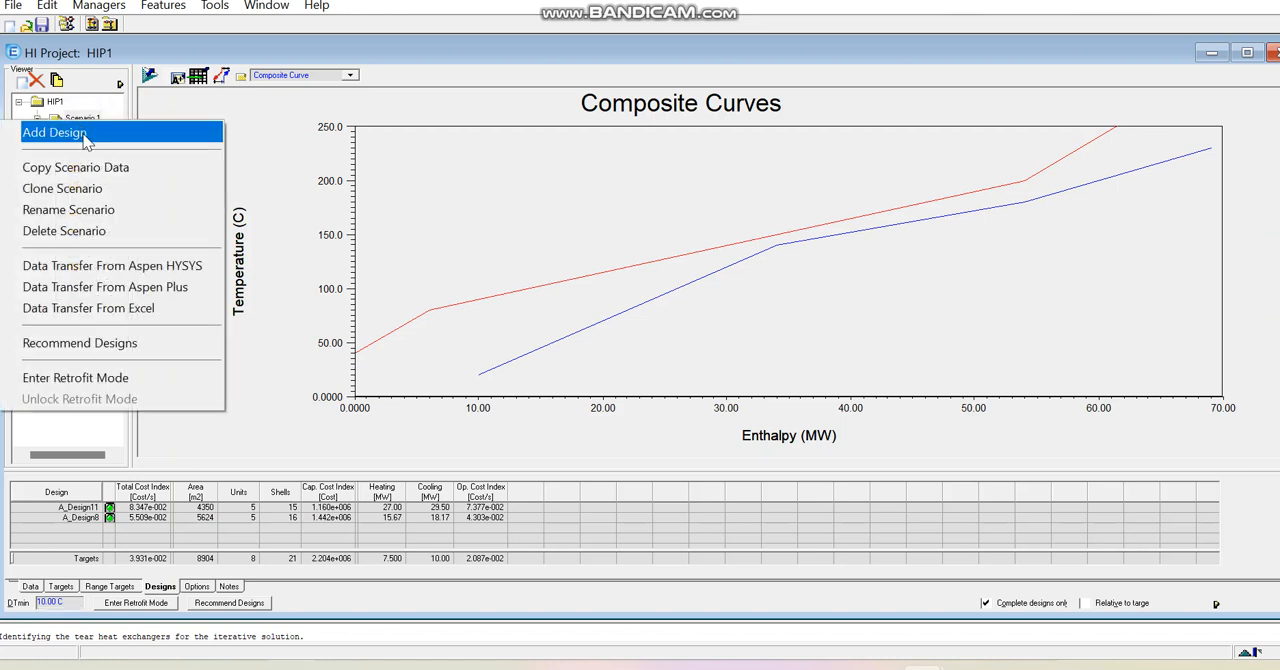
left_click(86, 140)
- Open Design 1 under Scenario 1 and show the pinch lines on its network diagram
double_click(100, 301)
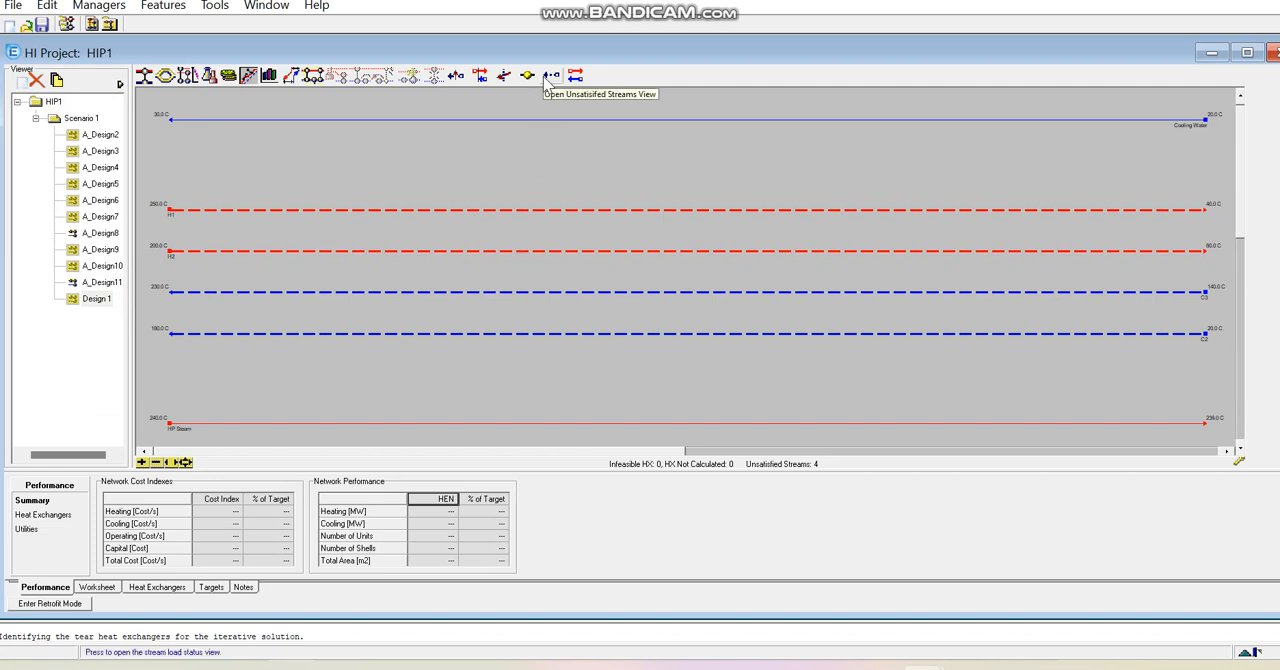
left_click(480, 78)
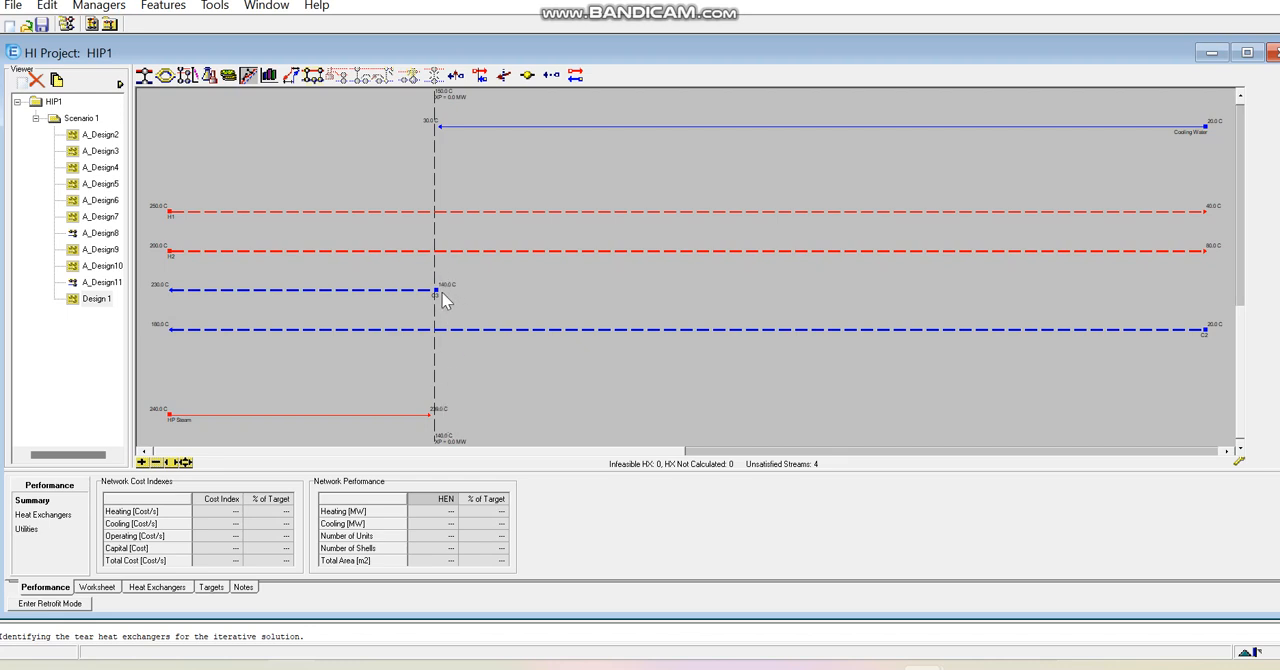
mouse_move(440, 99)
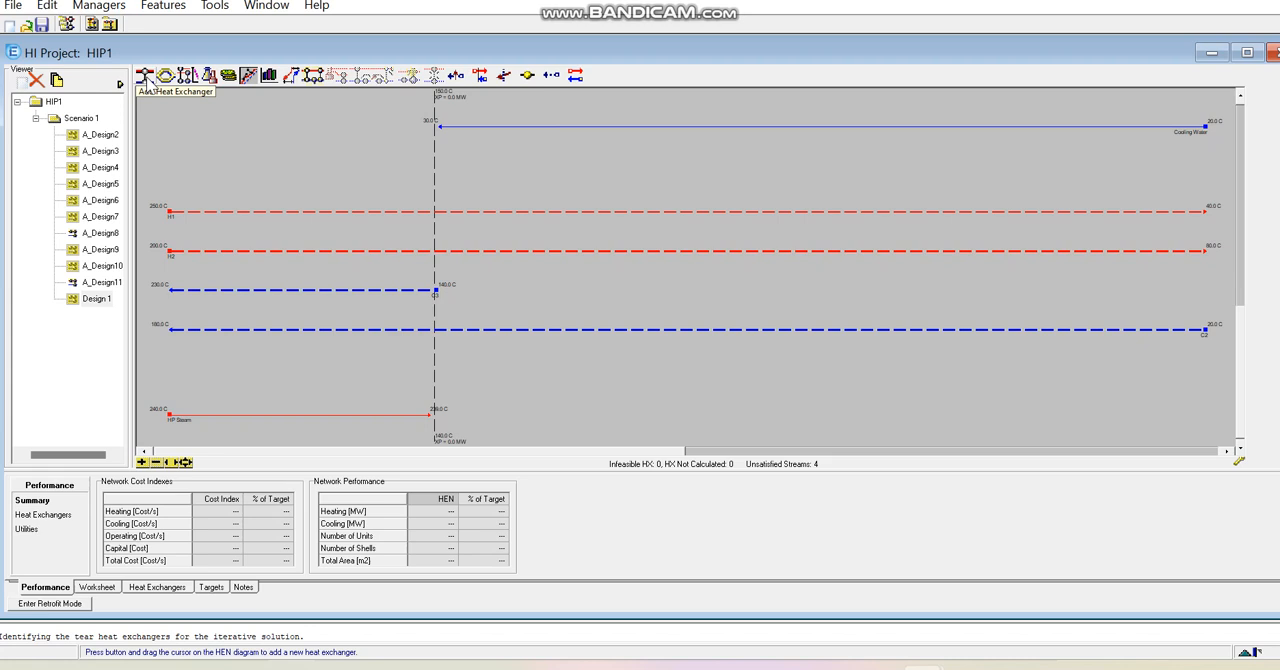
- Add a heat exchanger matching hot stream H1 with cold stream C2 on the hot side of the pinch
left_click(145, 80)
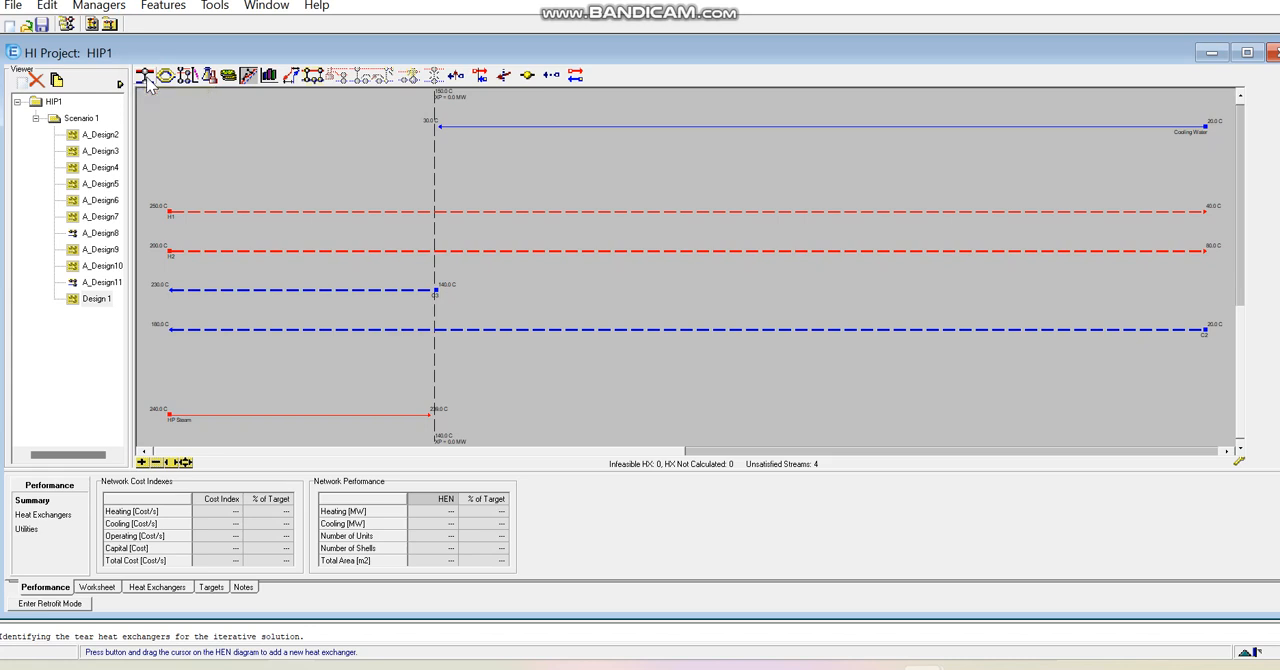
left_click_drag(145, 80, 367, 213)
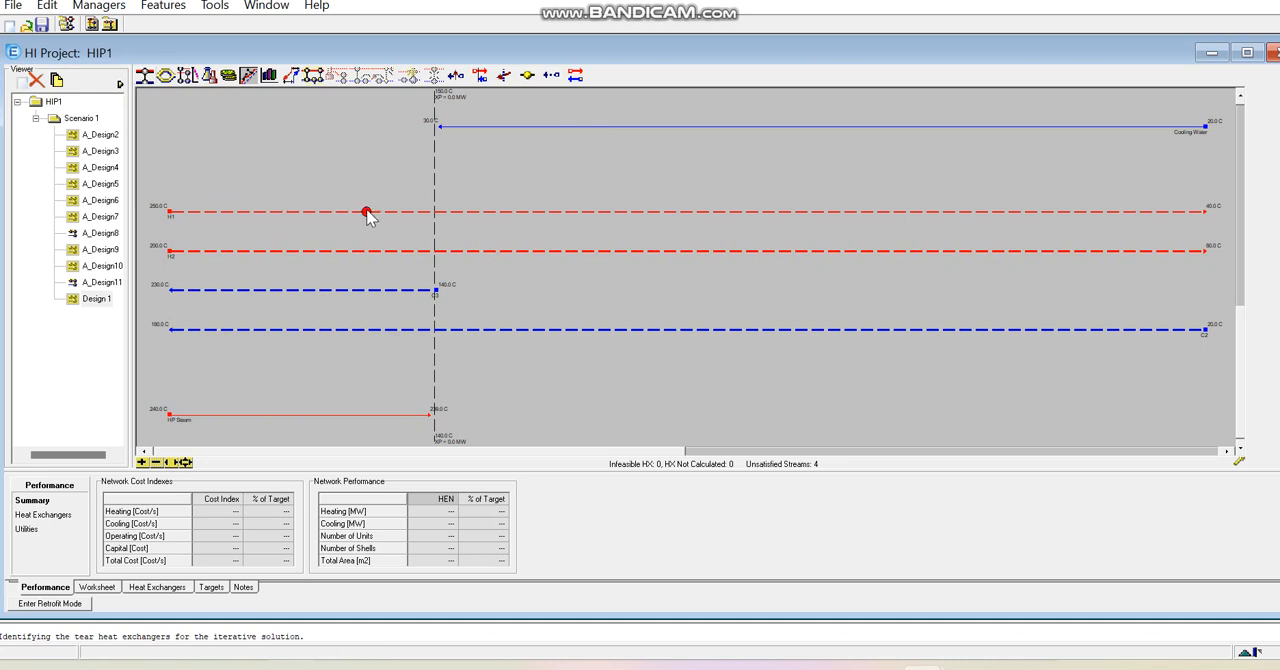
left_click_drag(366, 212, 368, 336)
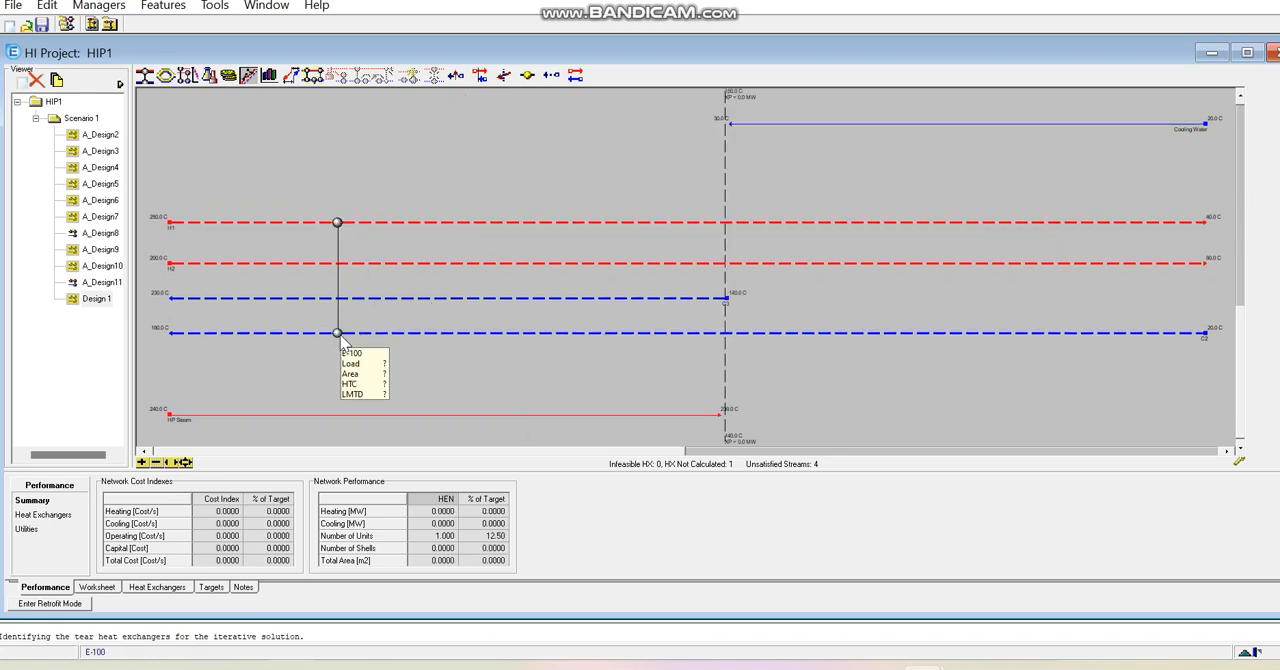
- Set the H1–C2 exchanger's hot outlet temperature to 150 °C and its cold inlet temperature to 140 °C
double_click(339, 334)
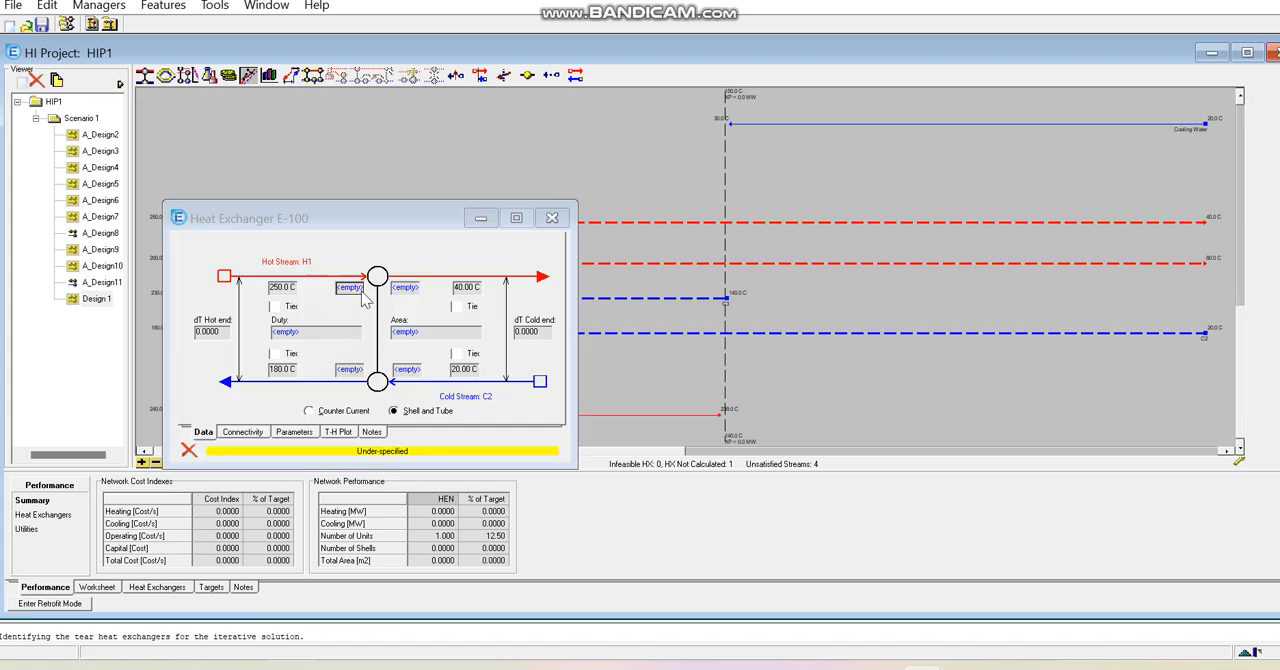
left_click_drag(395, 216, 910, 195)
left_click_drag(968, 138, 103, 352)
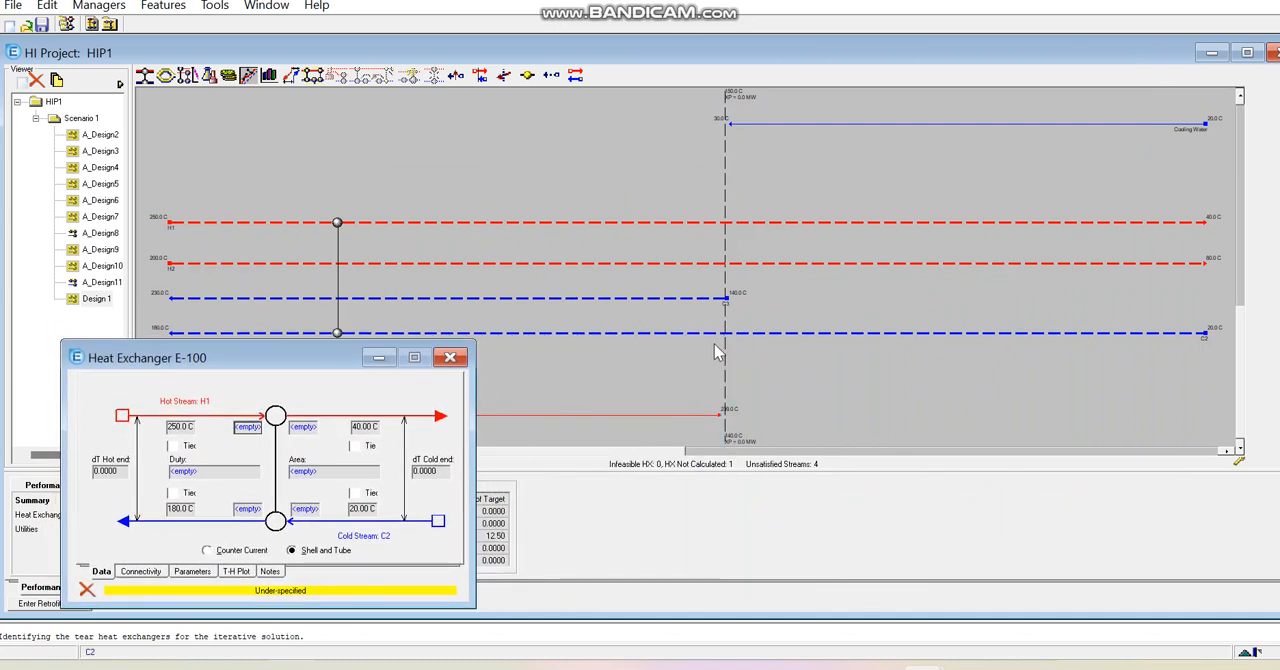
mouse_move(720, 338)
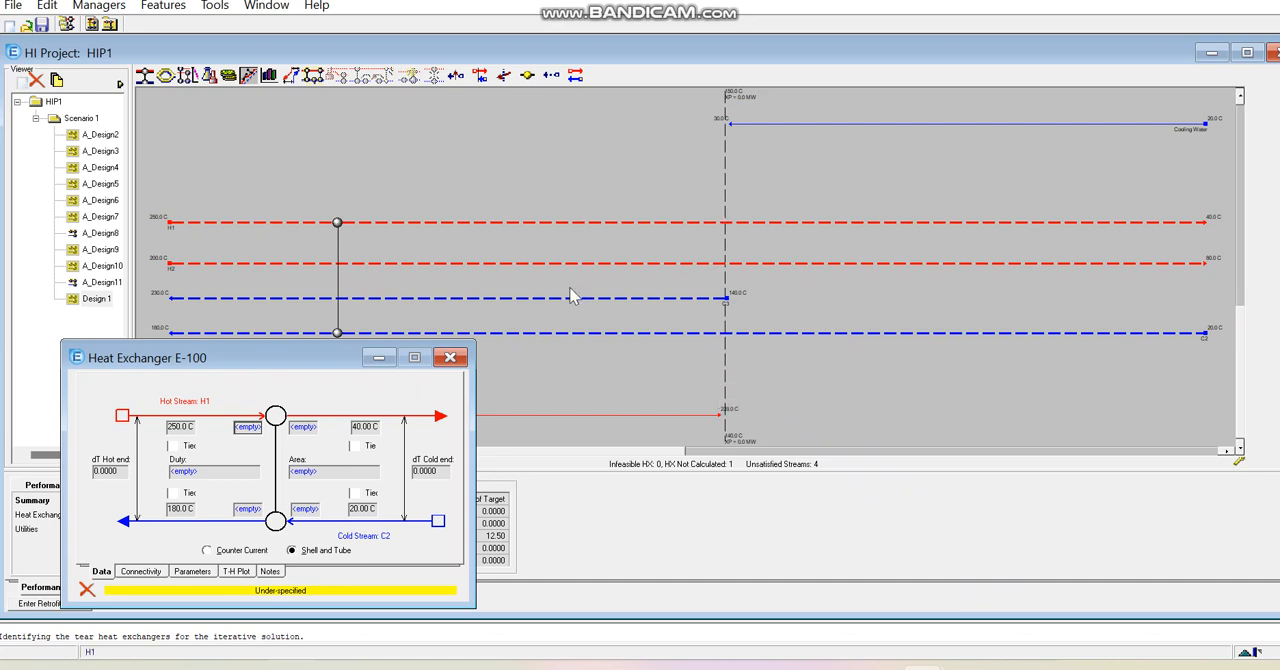
left_click(304, 428)
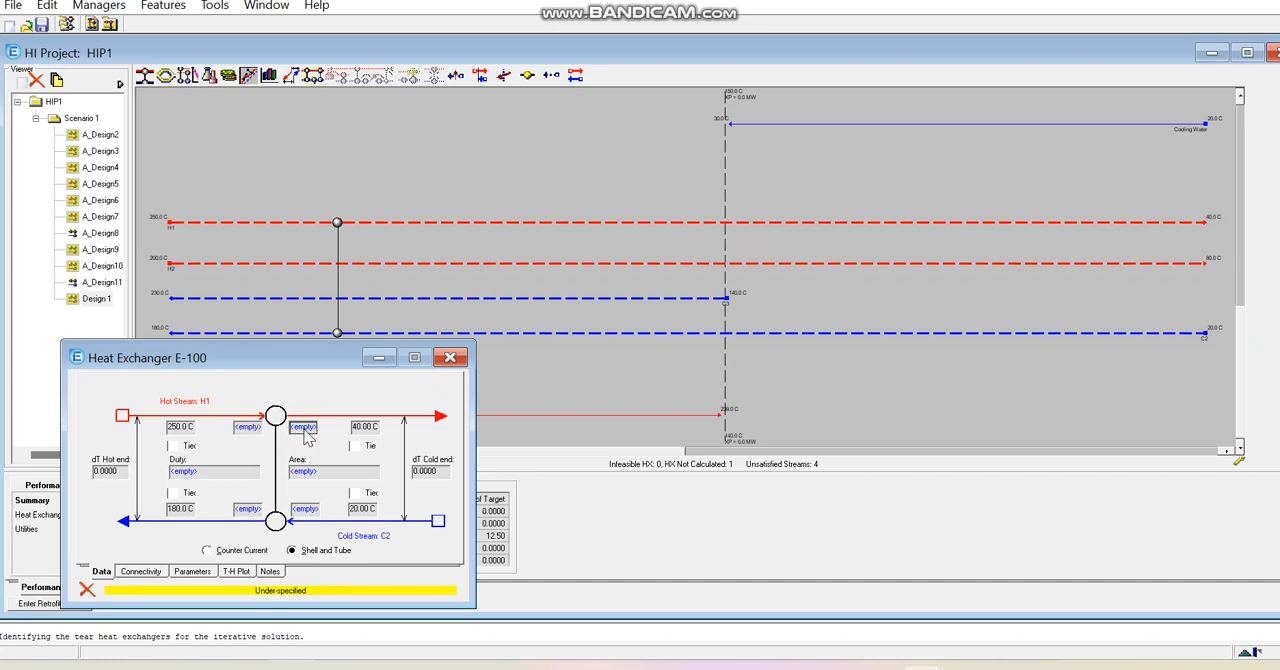
type("150")
key("Return")
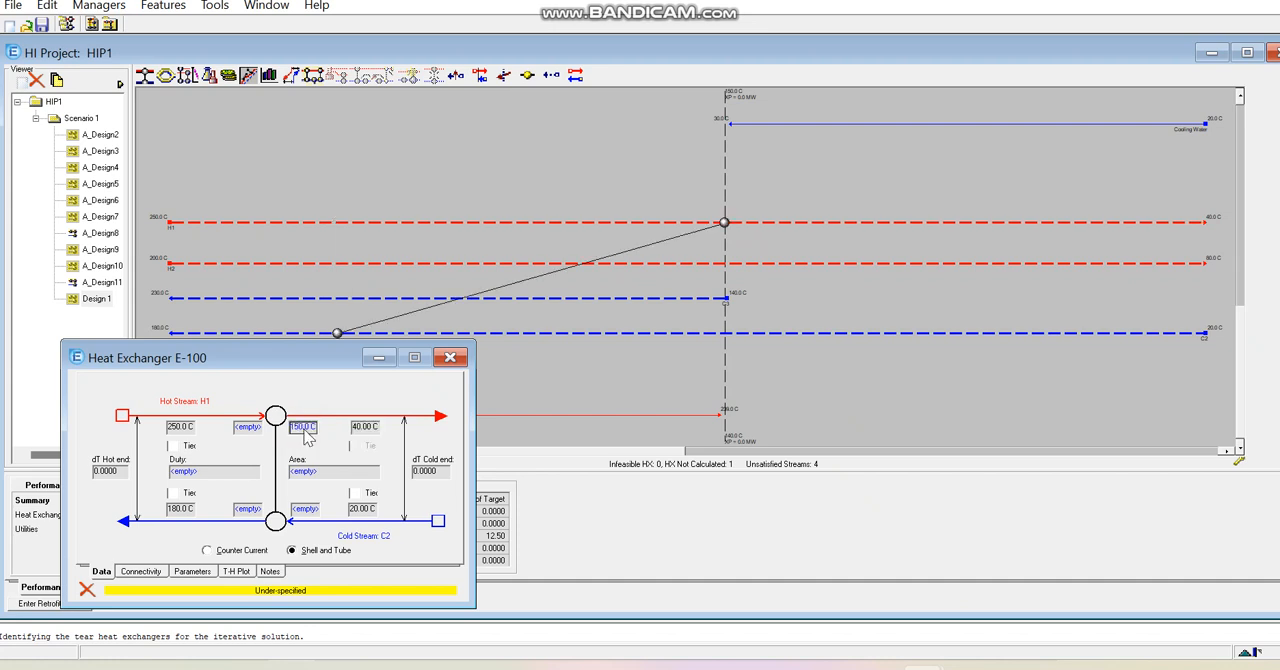
left_click(308, 511)
type("140")
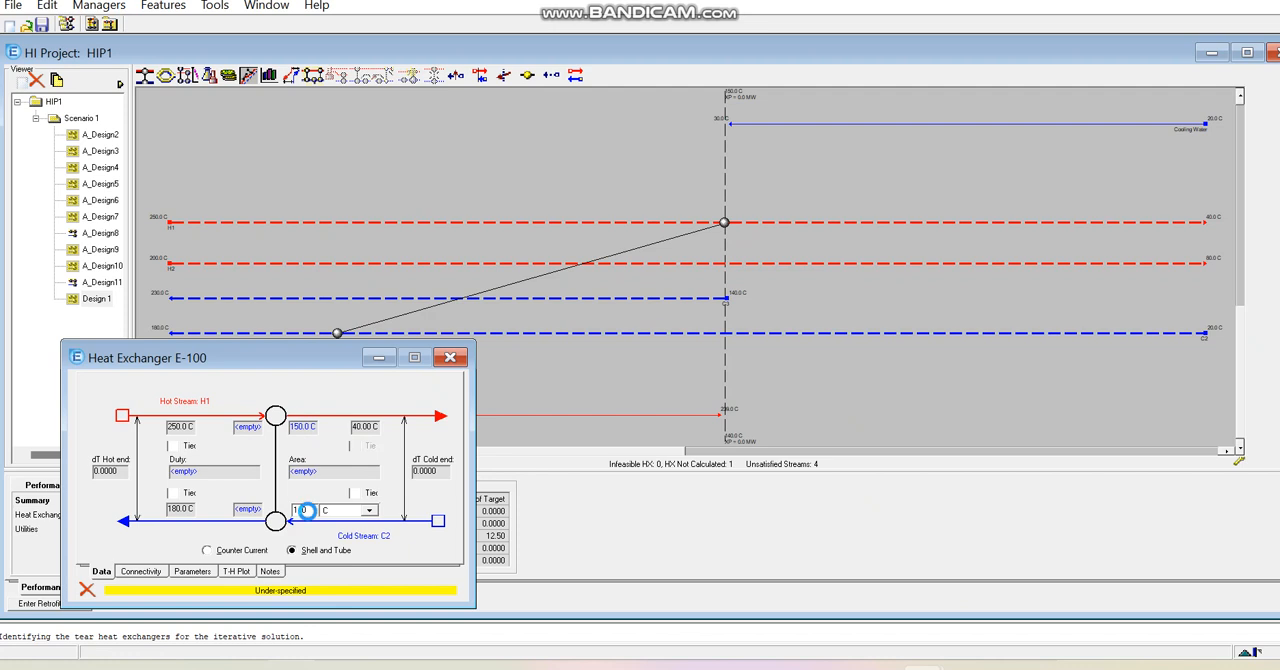
key("Return")
left_click(312, 350)
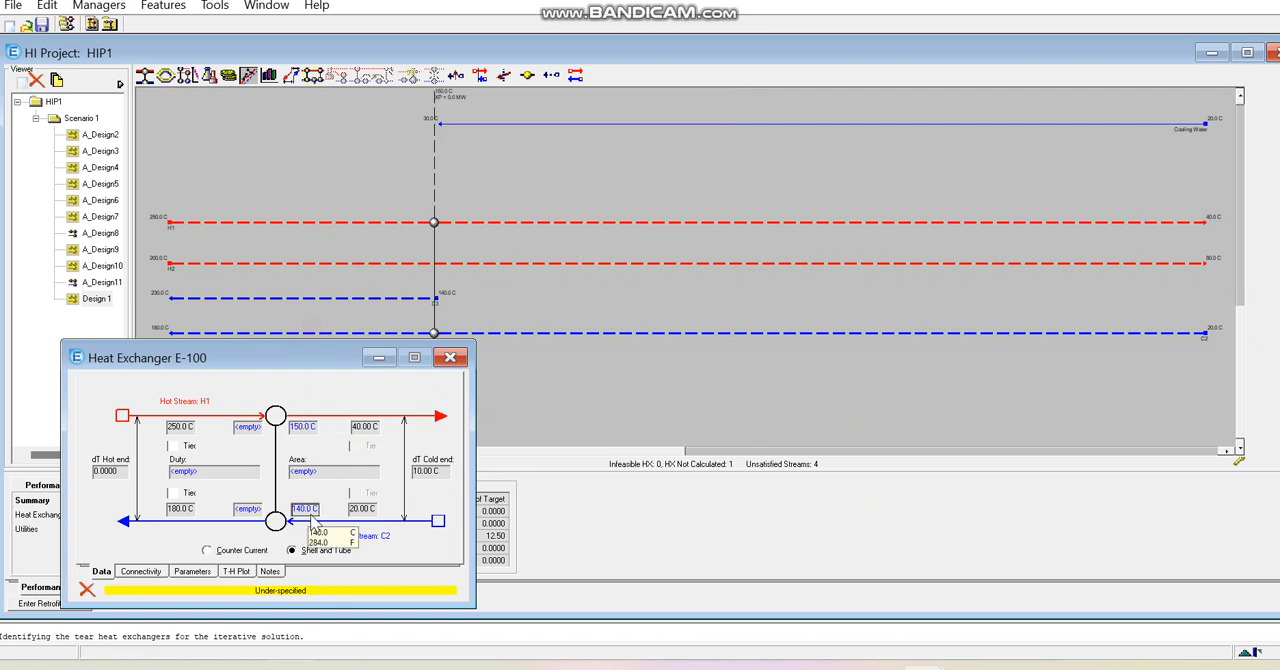
- Tie the exchanger's cold outlet temperature to C2's 180 °C target and close the exchanger's specification window
left_click_drag(270, 358, 278, 394)
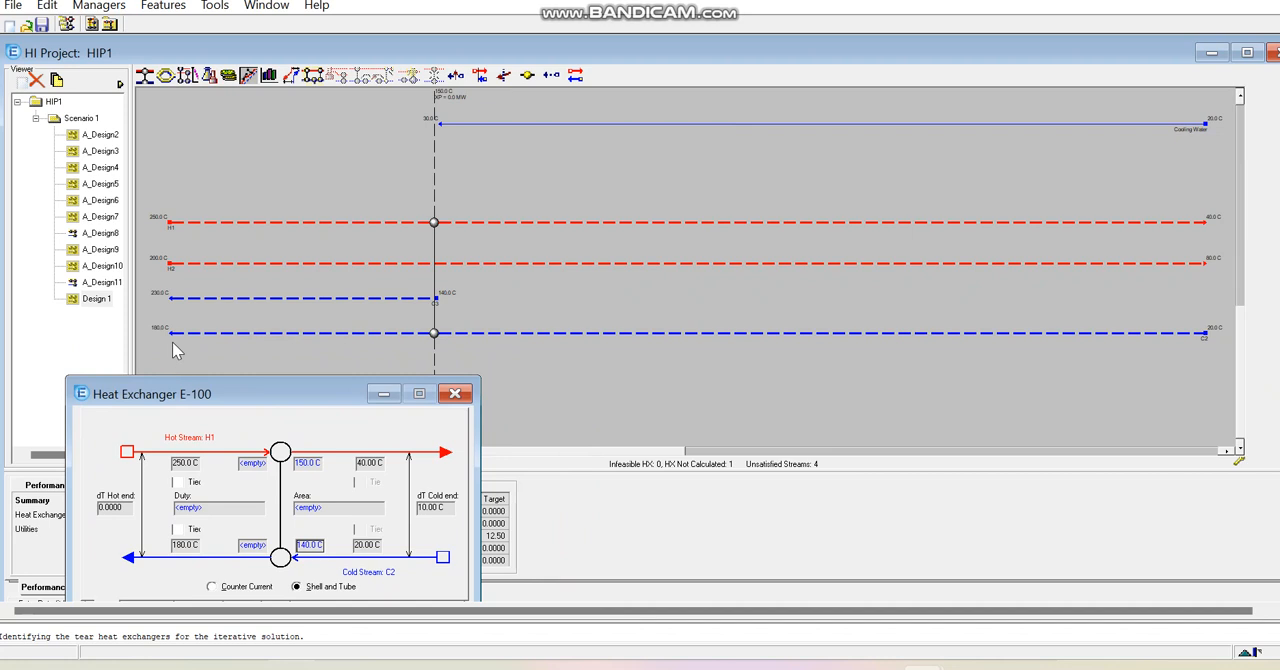
left_click_drag(177, 392, 175, 360)
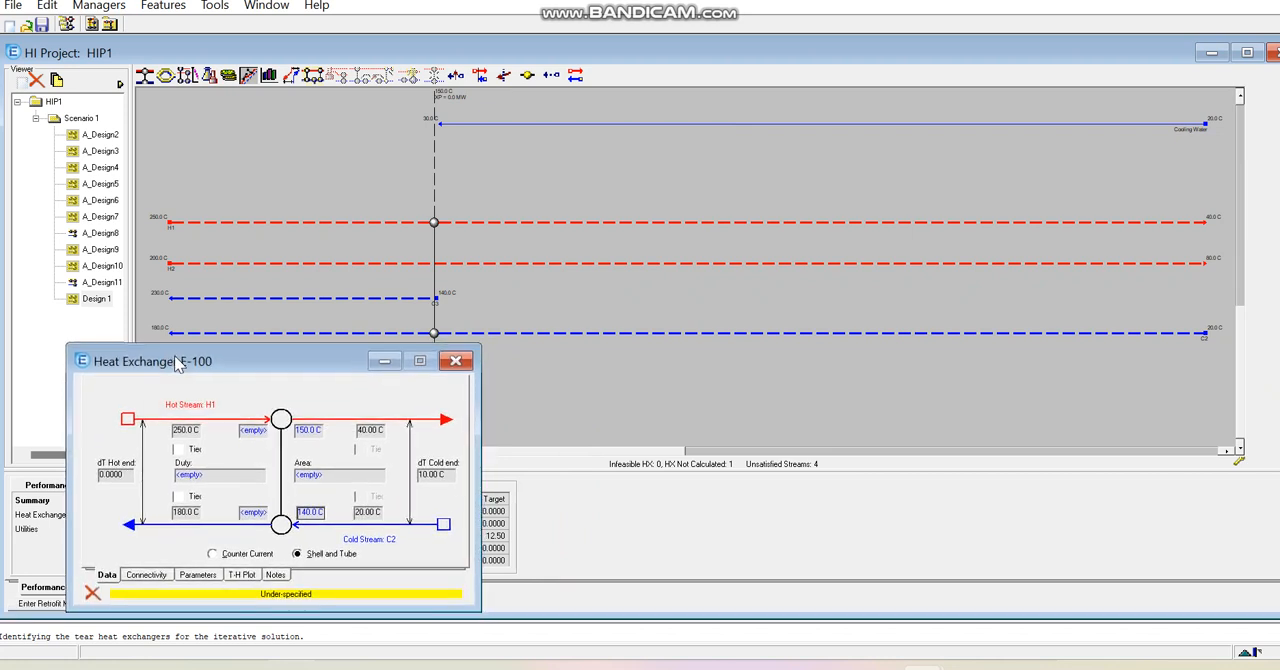
left_click(177, 498)
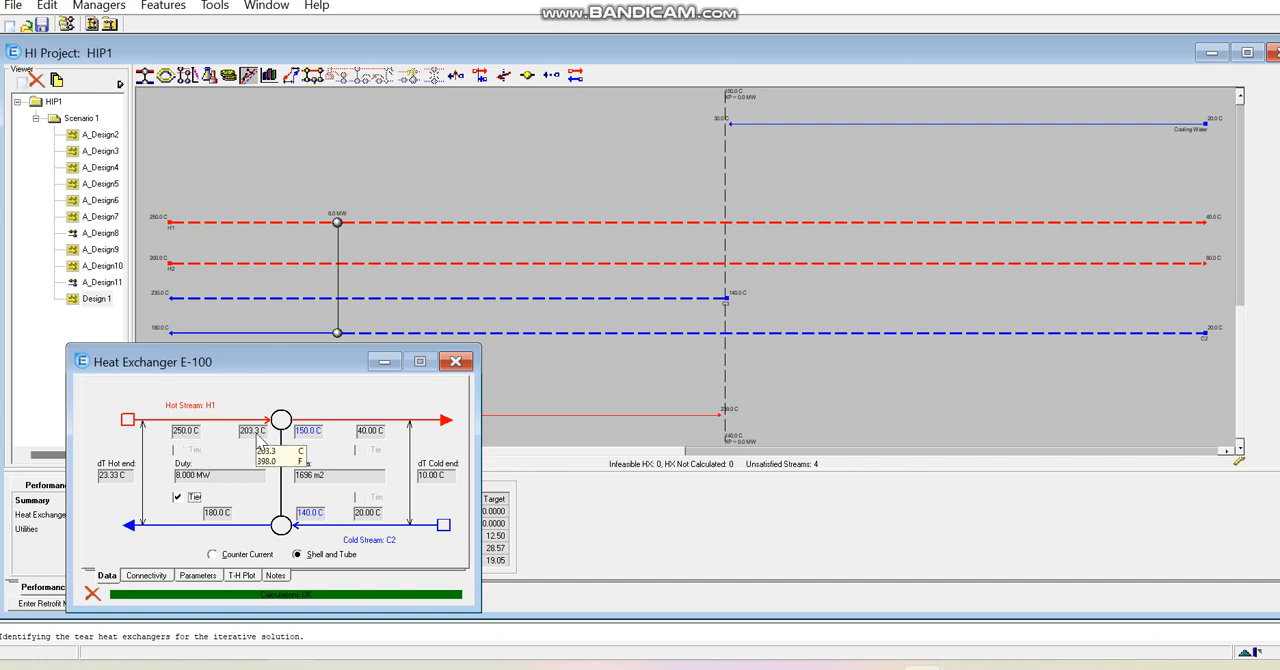
left_click_drag(305, 362, 300, 382)
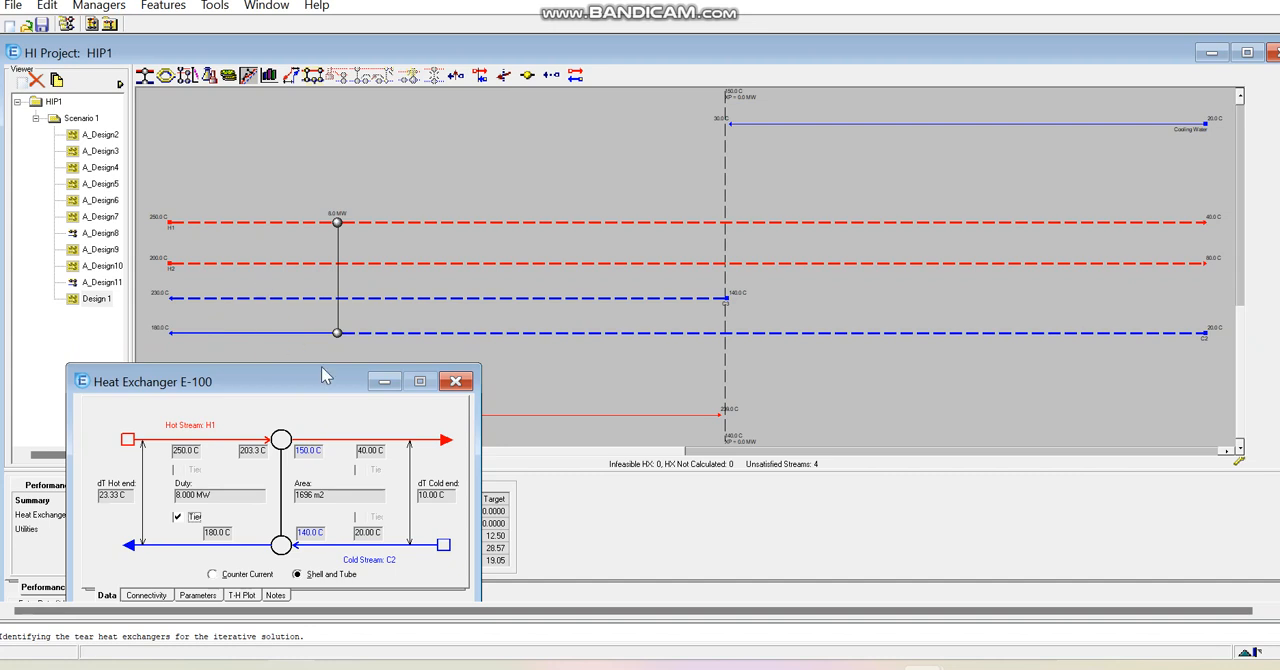
left_click_drag(302, 393, 313, 372)
left_click(467, 360)
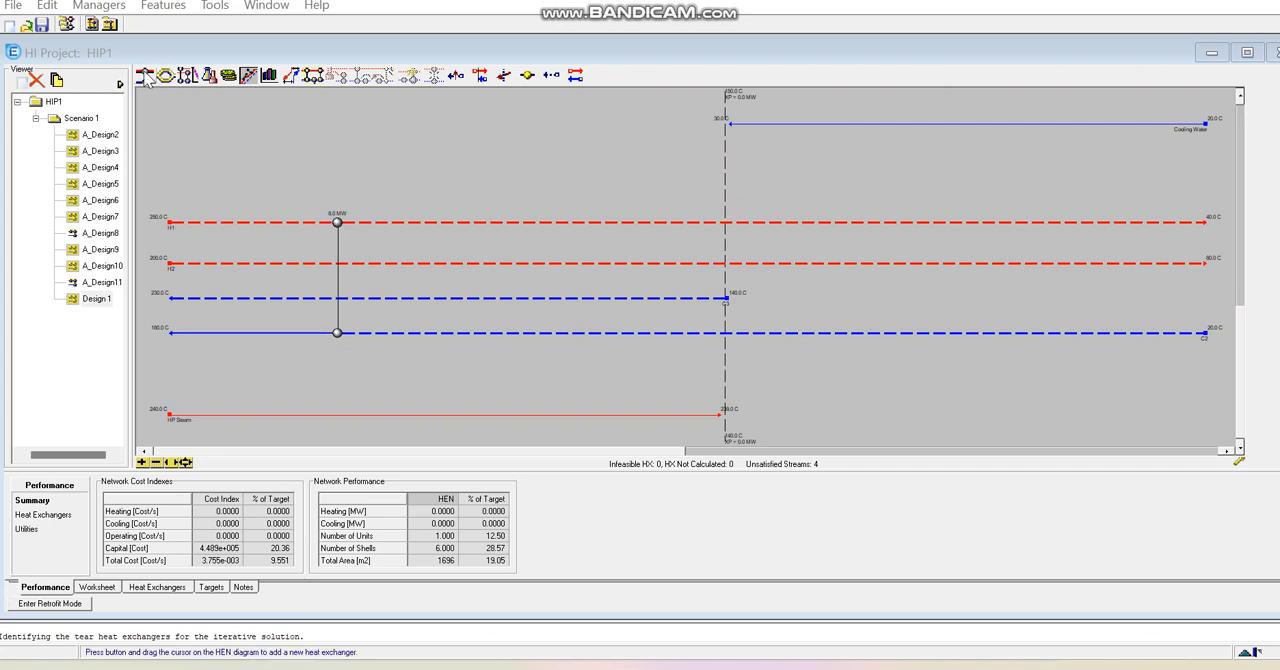
- Add a heat exchanger matching hot stream H2 with cold stream C3 on the hot side of the pinch
left_click_drag(145, 80, 488, 264)
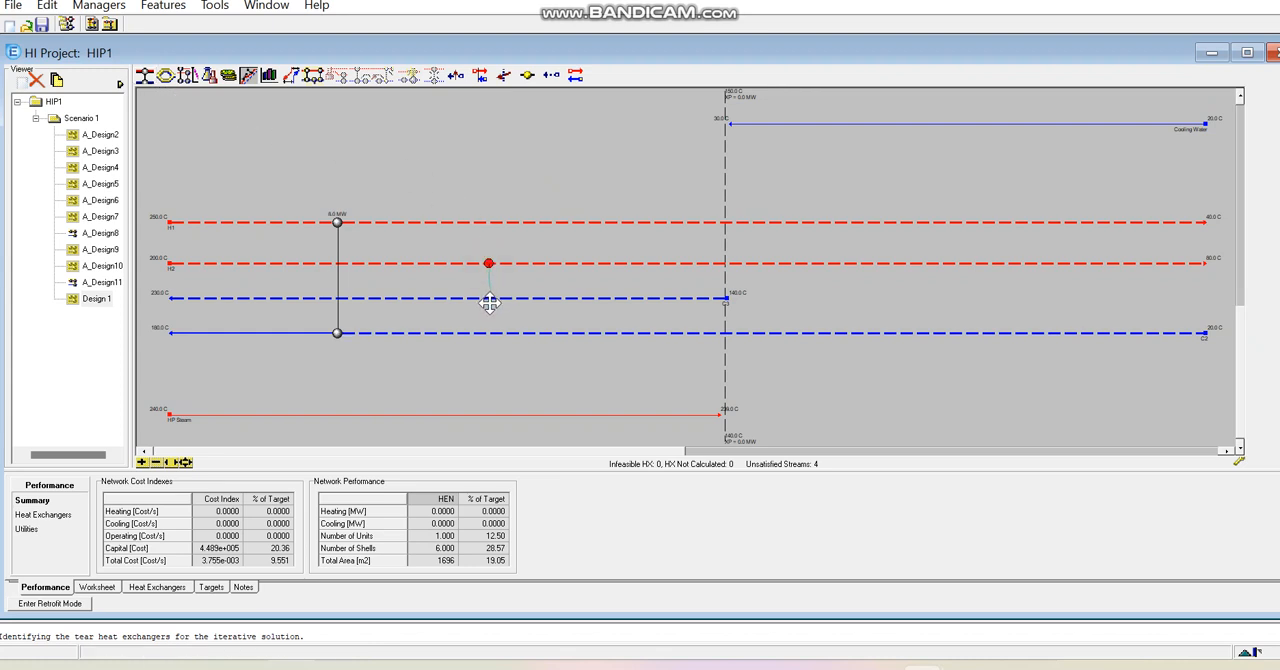
left_click_drag(487, 270, 492, 266)
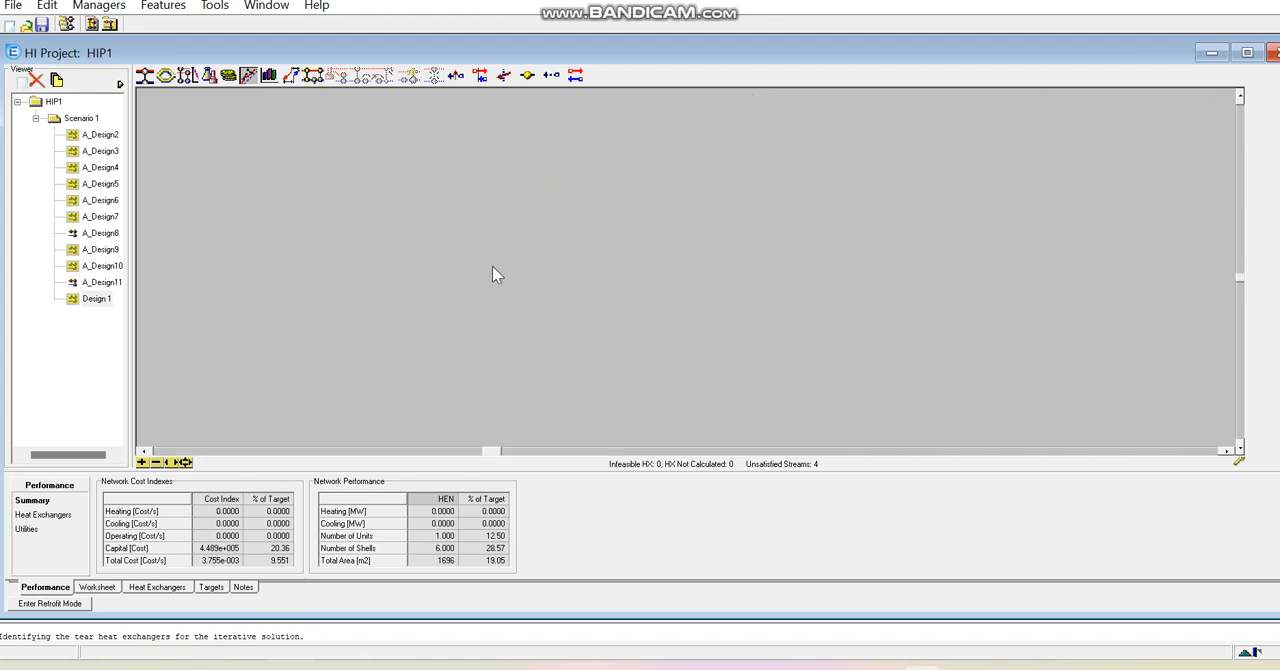
left_click(185, 462)
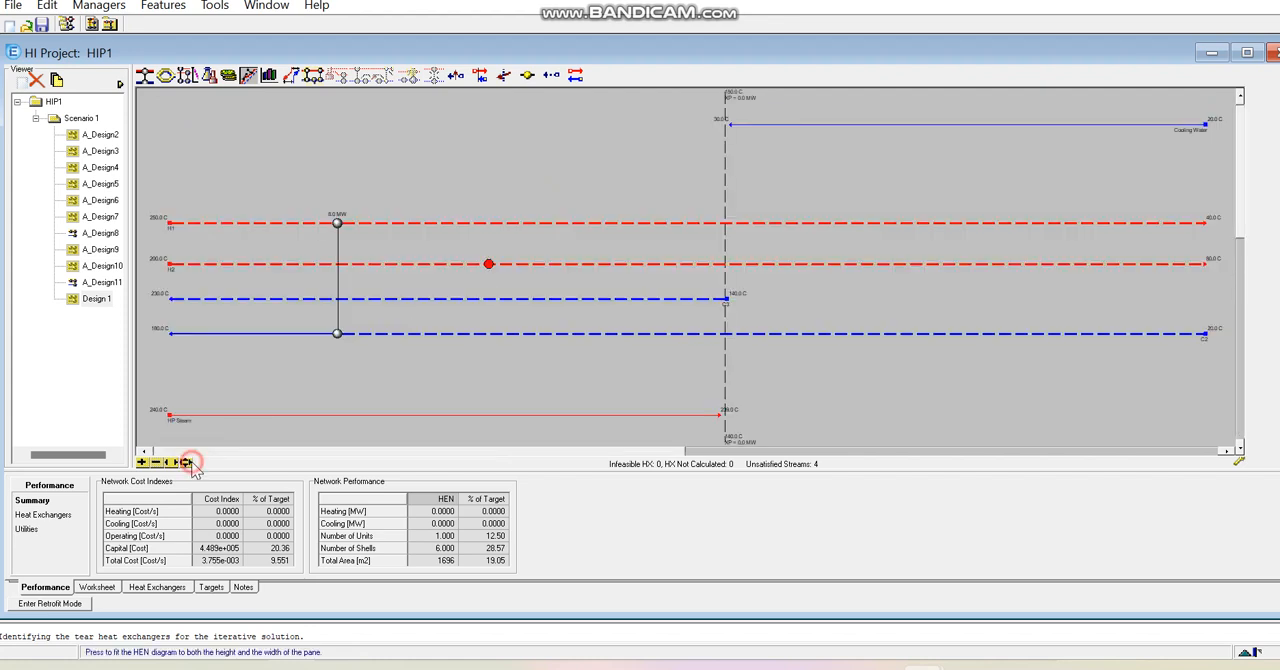
mouse_move(490, 270)
left_mouse_down()
mouse_move(487, 303)
mouse_move(493, 270)
left_mouse_up()
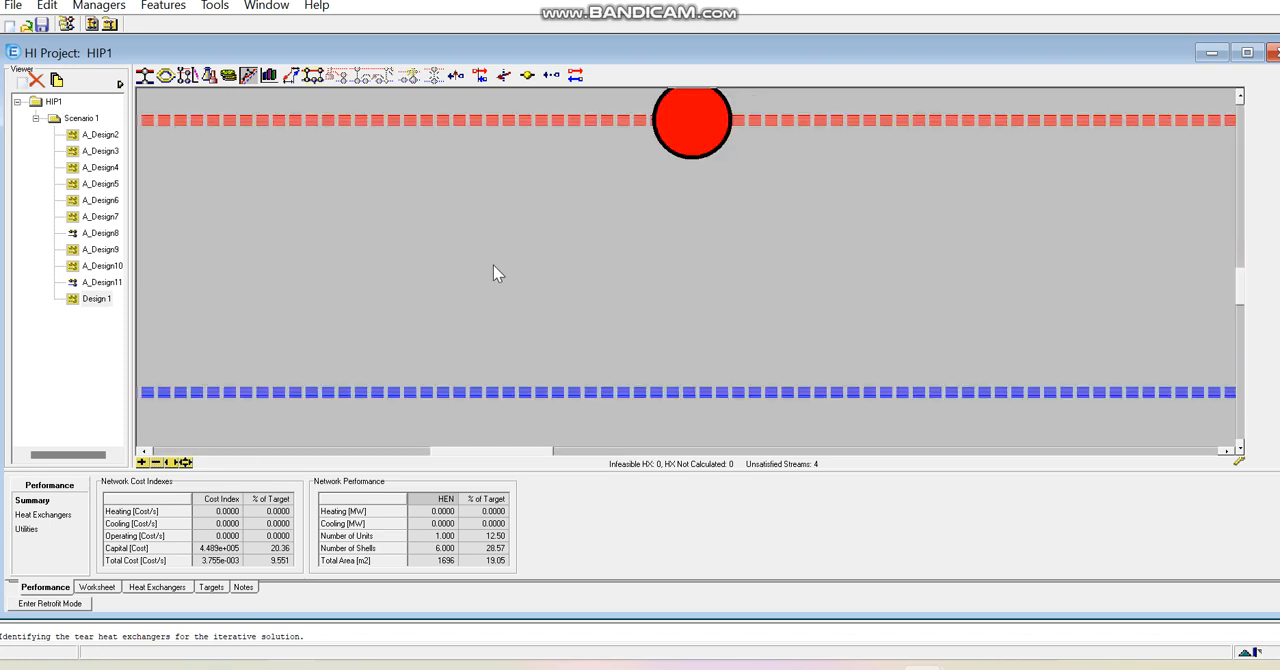
left_click(185, 462)
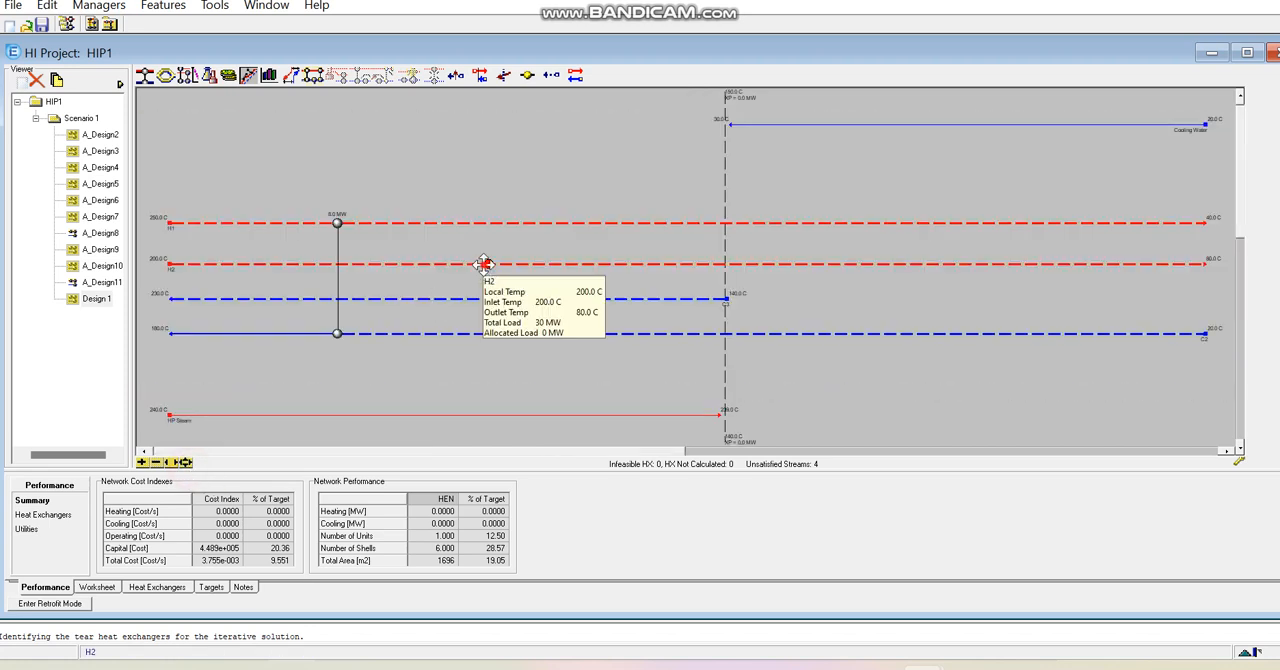
left_click_drag(486, 262, 489, 300)
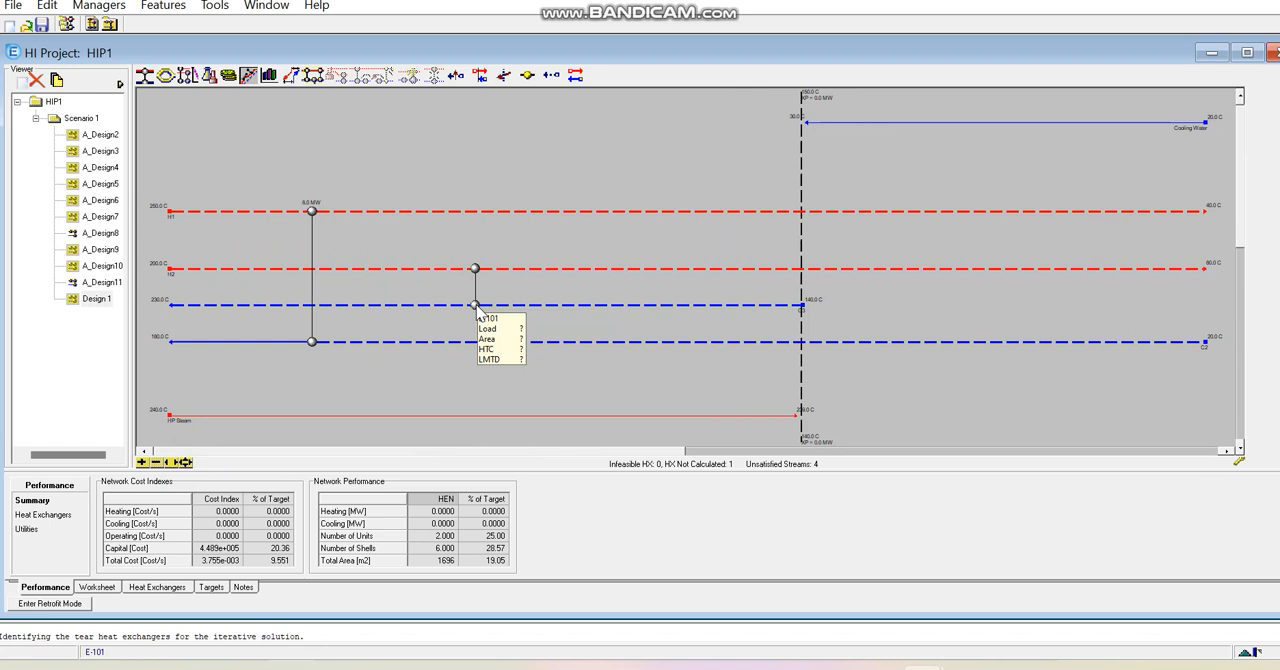
- Set the H2–C3 exchanger's hot outlet temperature to 150 °C and its cold inlet temperature to 140 °C
double_click(476, 306)
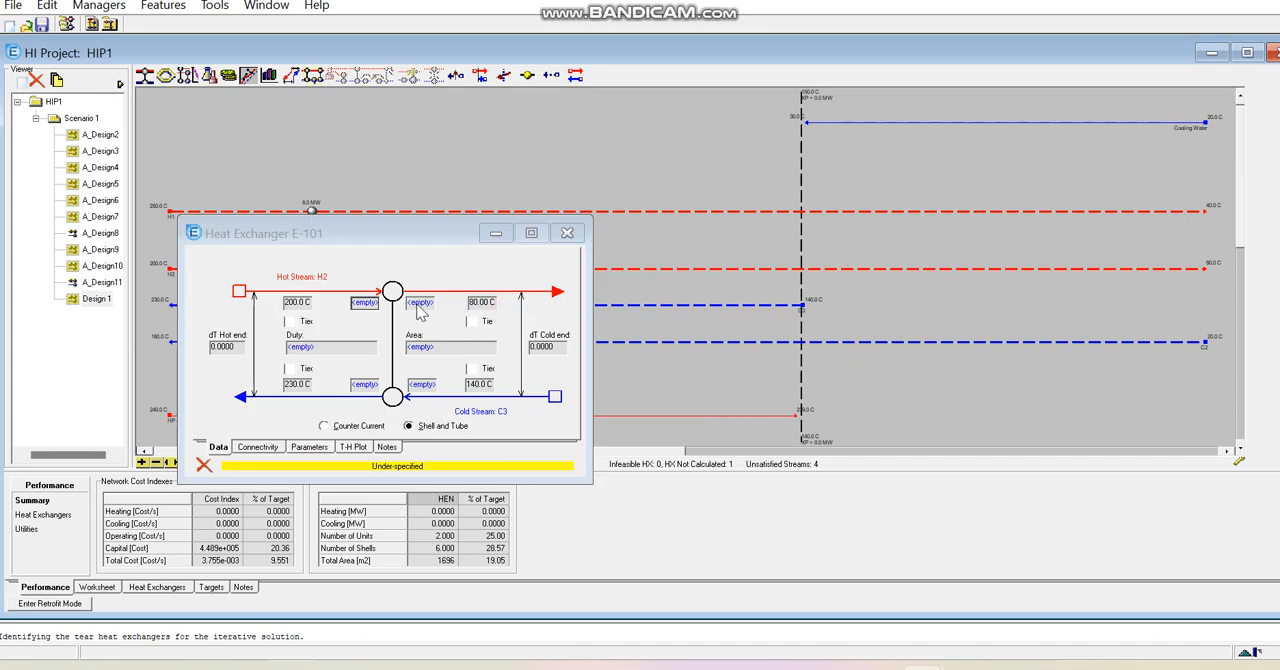
left_click(418, 303)
type("150")
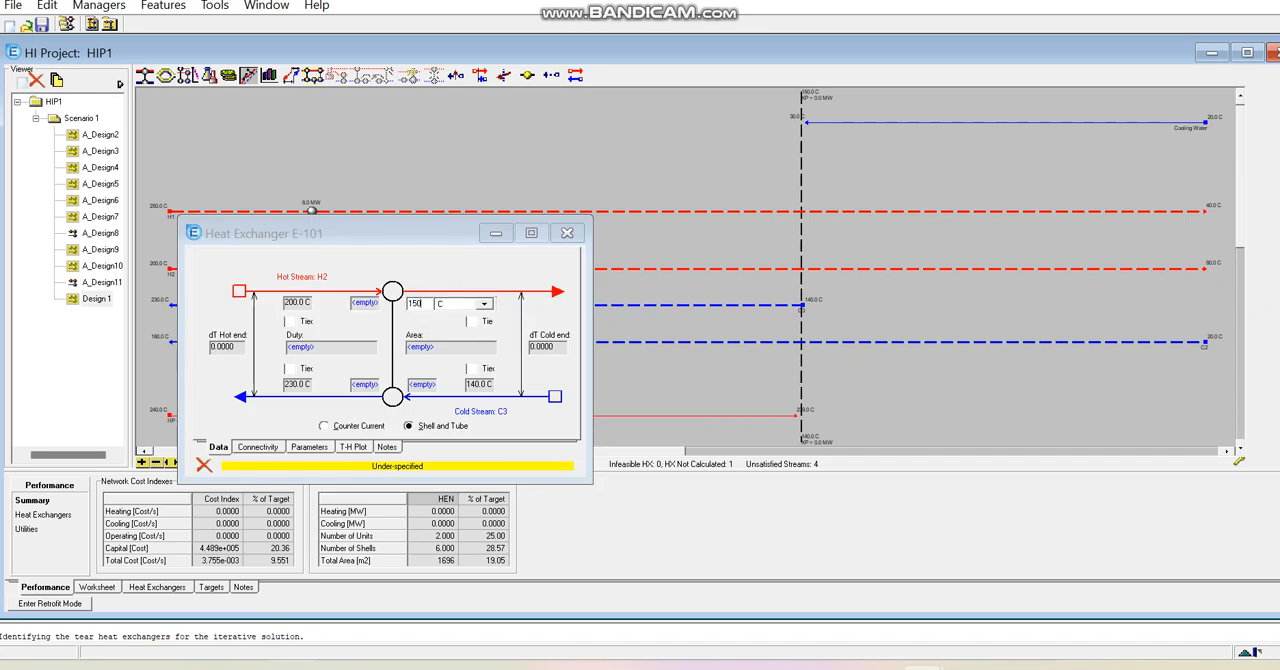
left_click(428, 384)
type("14")
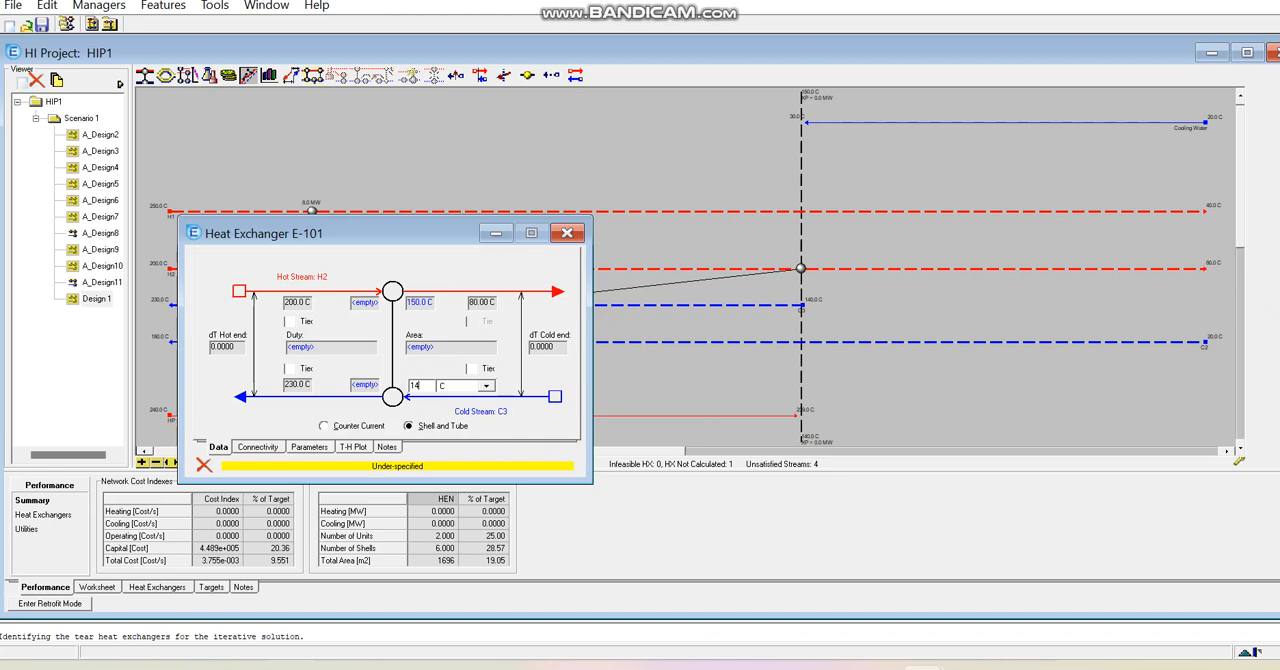
type("0")
key("Return")
- Try tying the H2–C3 exchanger's cold outlet temperature to C3's 230 °C target, check the hot inlet temperature, and release the tie
left_click_drag(435, 240, 387, 248)
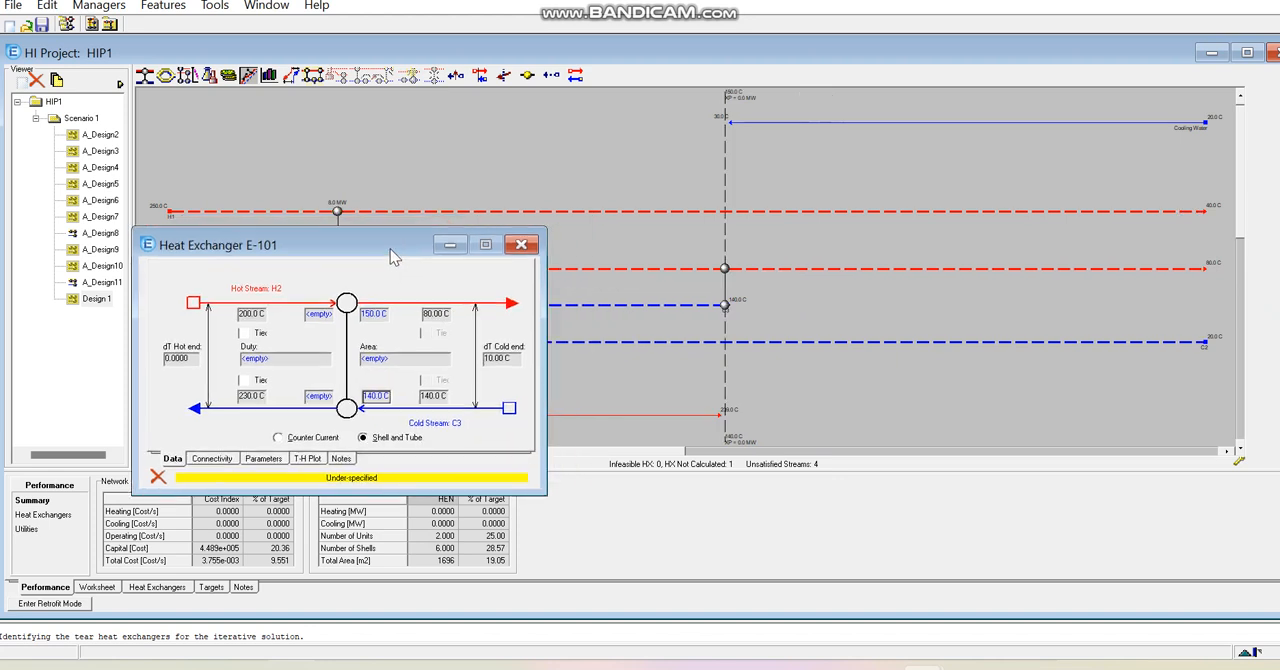
left_click(242, 380)
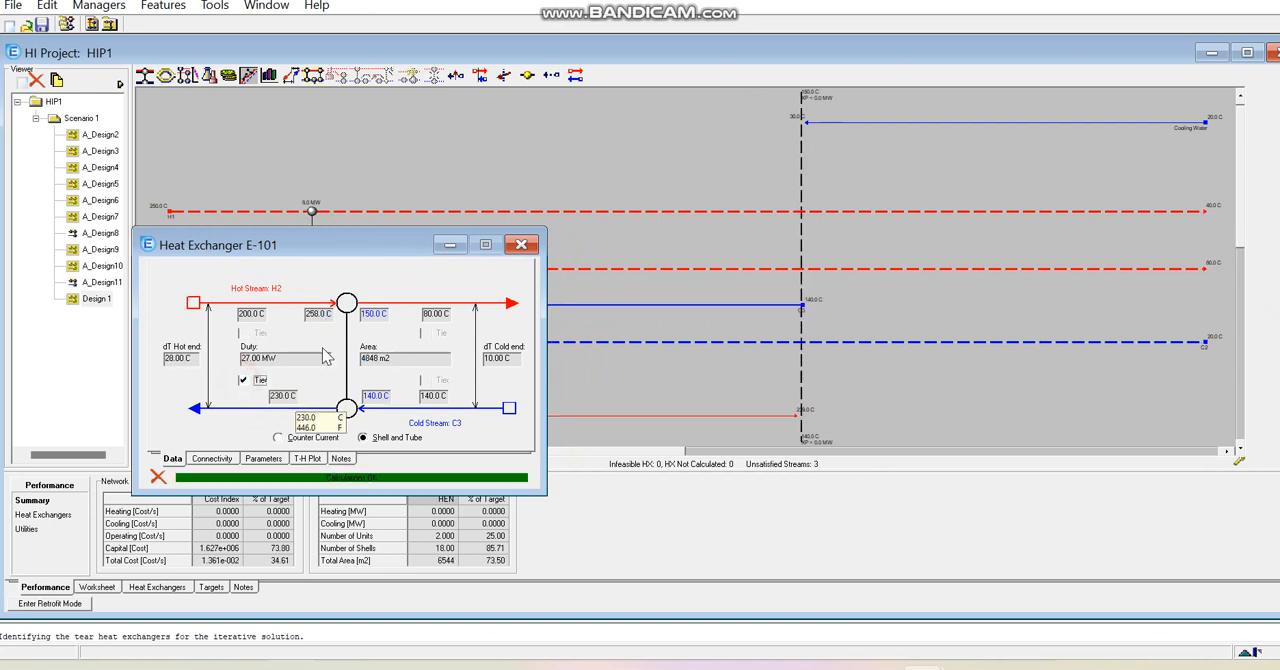
left_click_drag(376, 252, 409, 273)
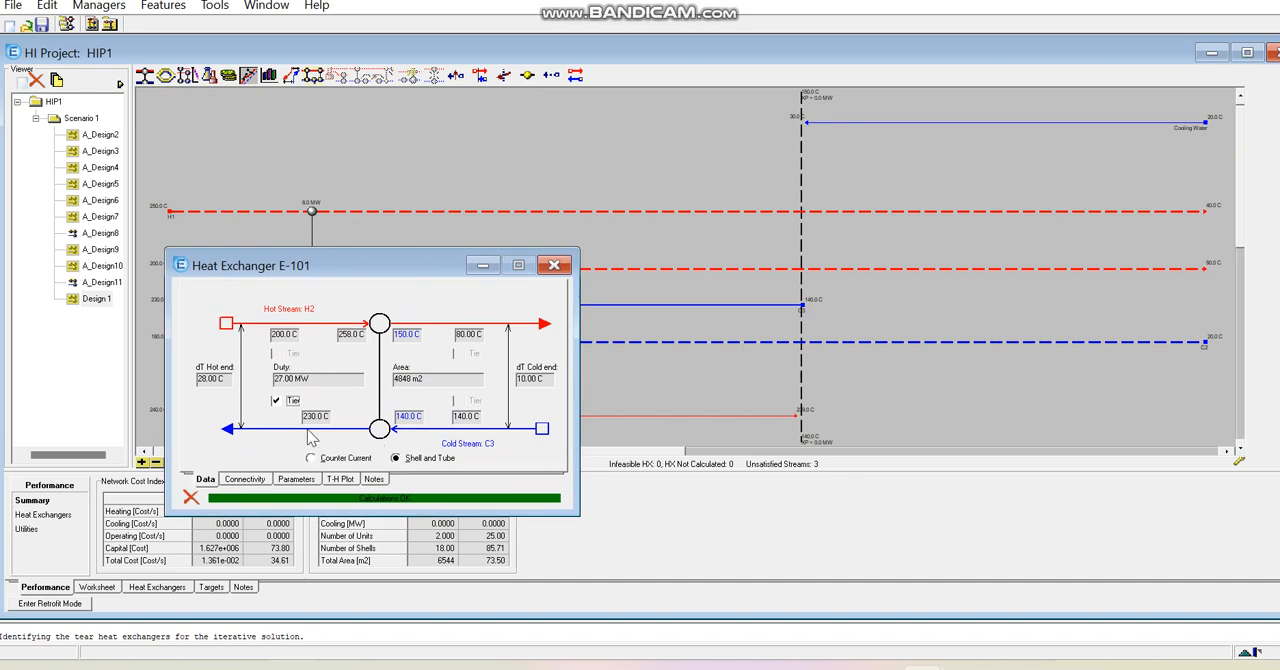
mouse_move(311, 383)
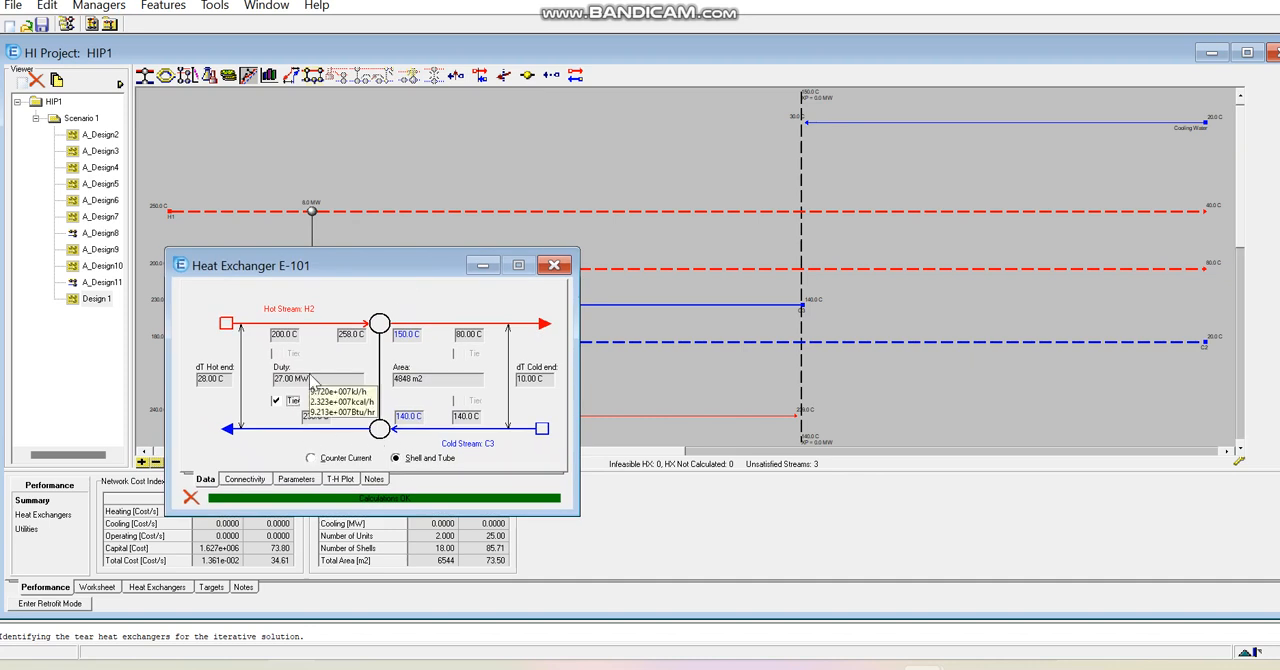
mouse_move(349, 346)
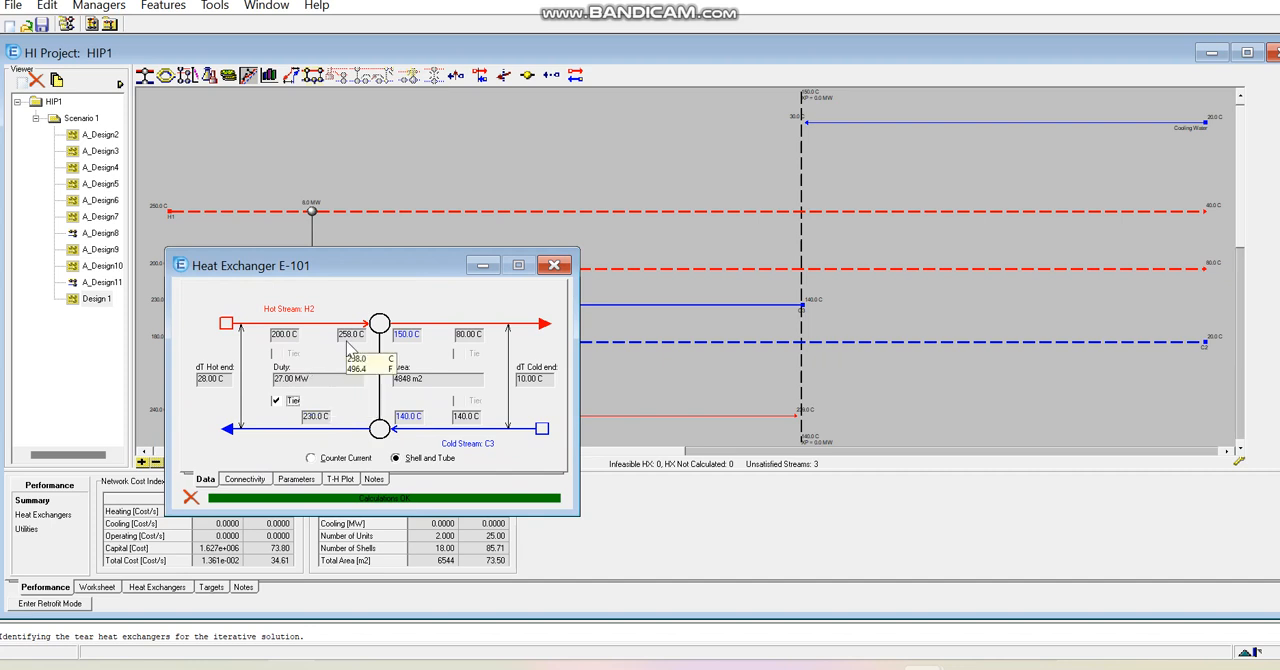
mouse_move(288, 344)
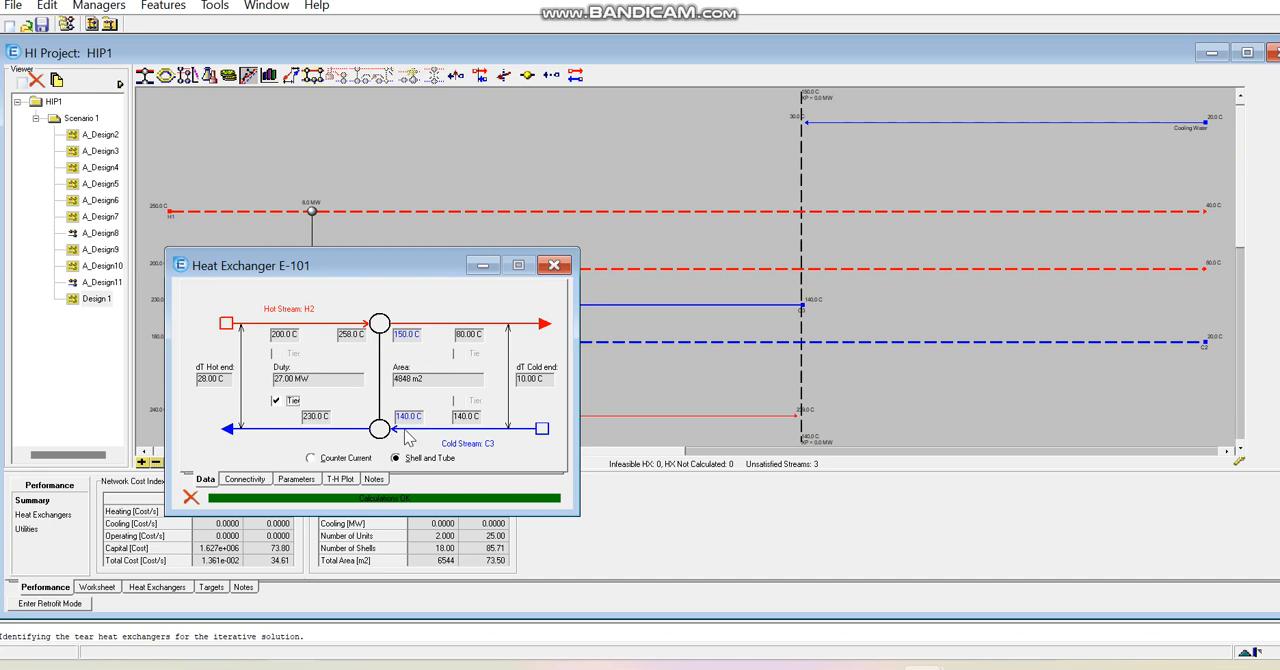
left_click(275, 400)
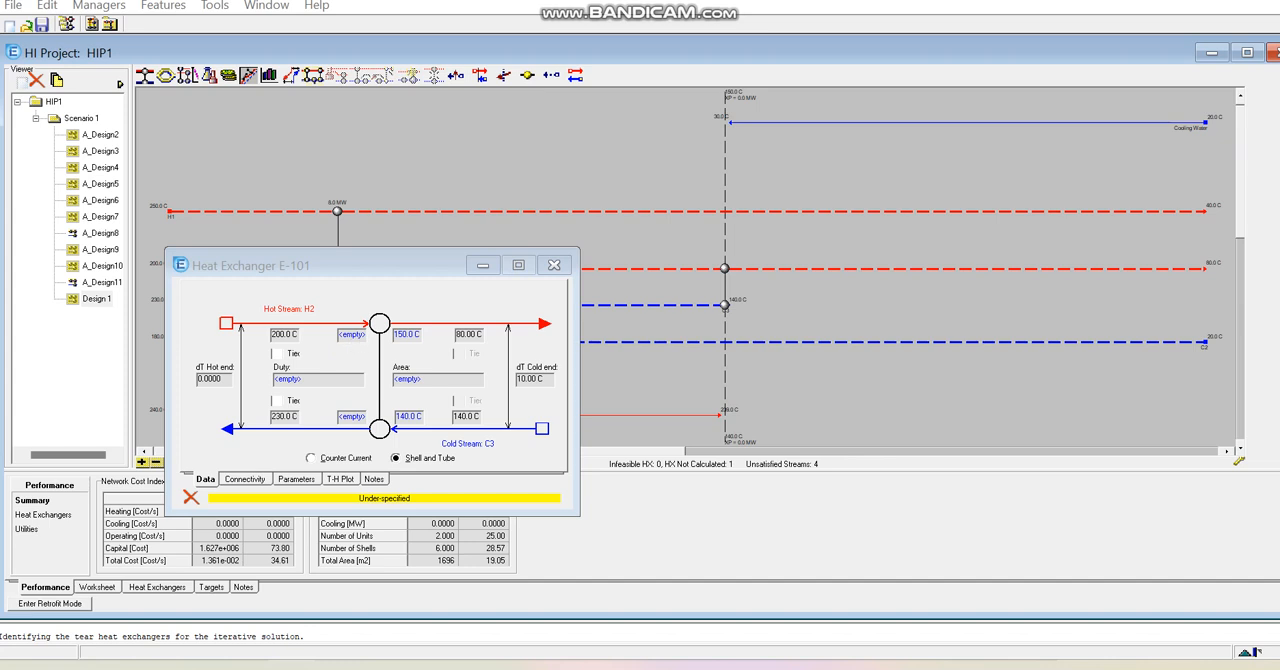
- Tie the H2–C3 exchanger's hot inlet temperature to H2's 200 °C supply and close its specification window
left_click(276, 354)
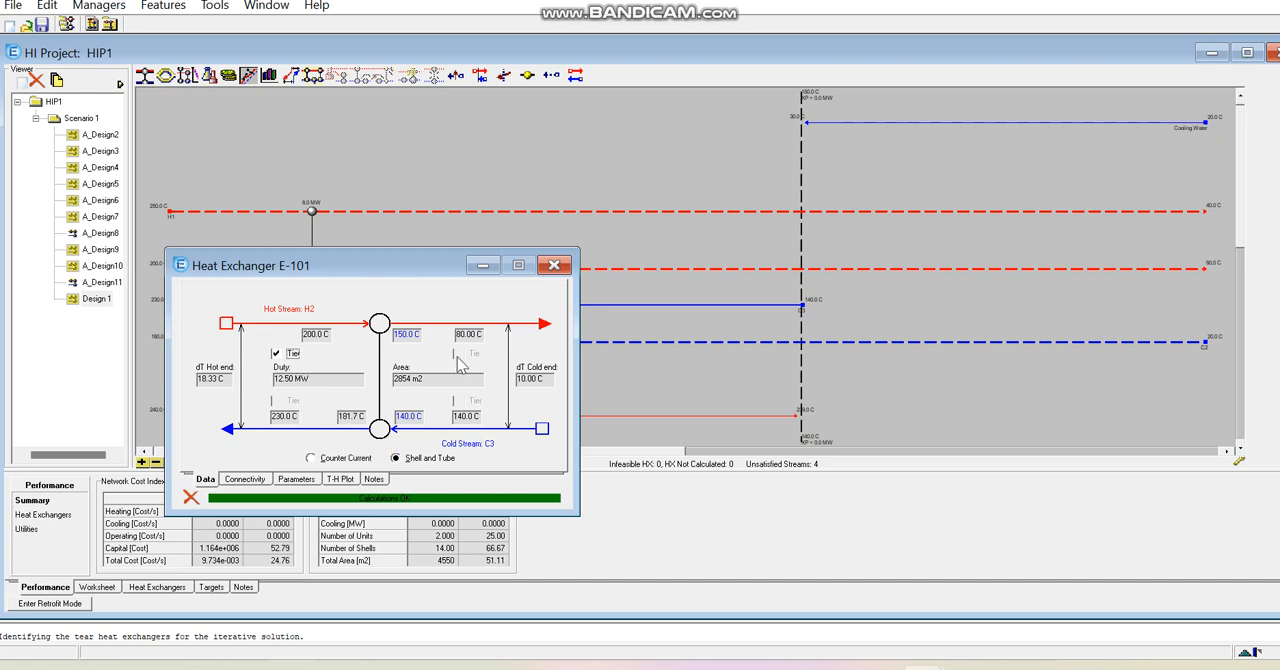
left_click(554, 265)
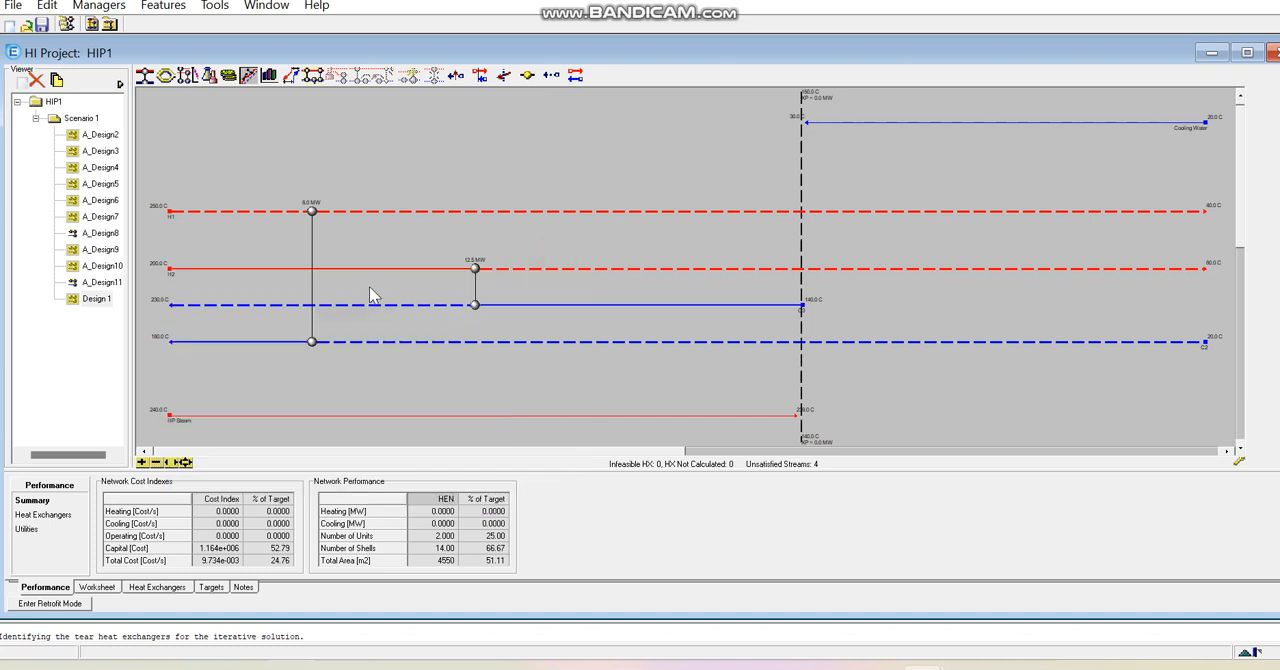
- Add a heat exchanger matching hot stream H1 with cold stream C3, upstream of the H1–C2 exchanger on H1
mouse_move(347, 268)
mouse_move(217, 270)
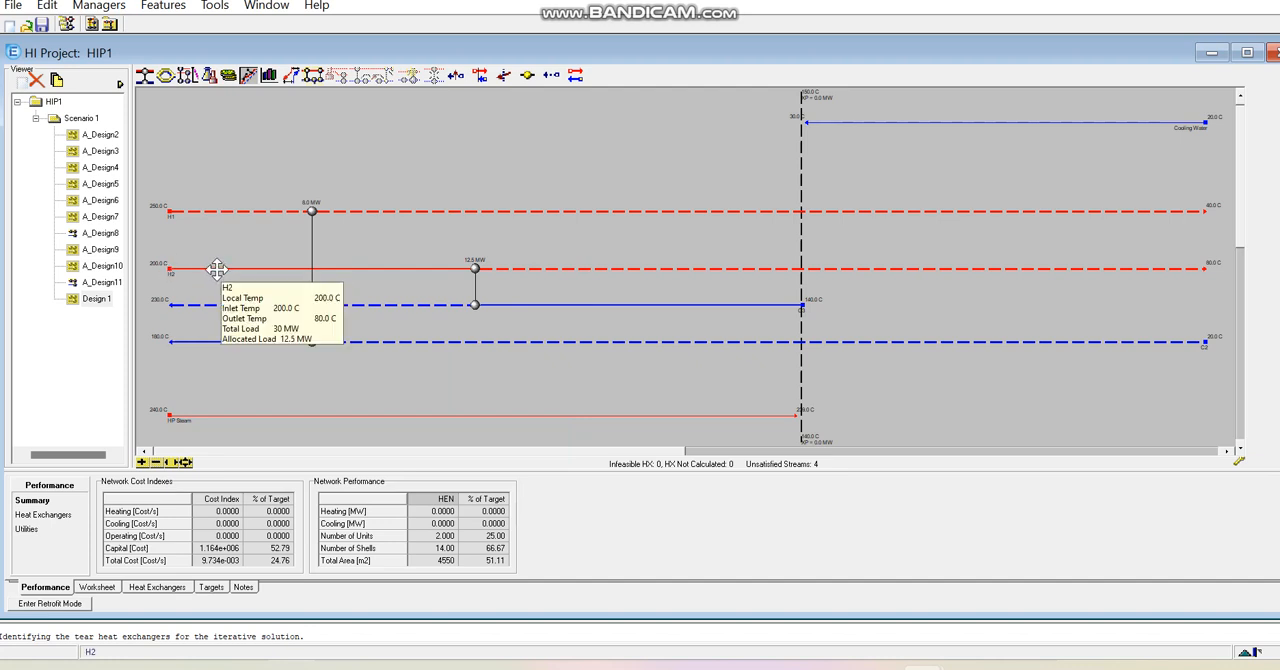
mouse_move(256, 212)
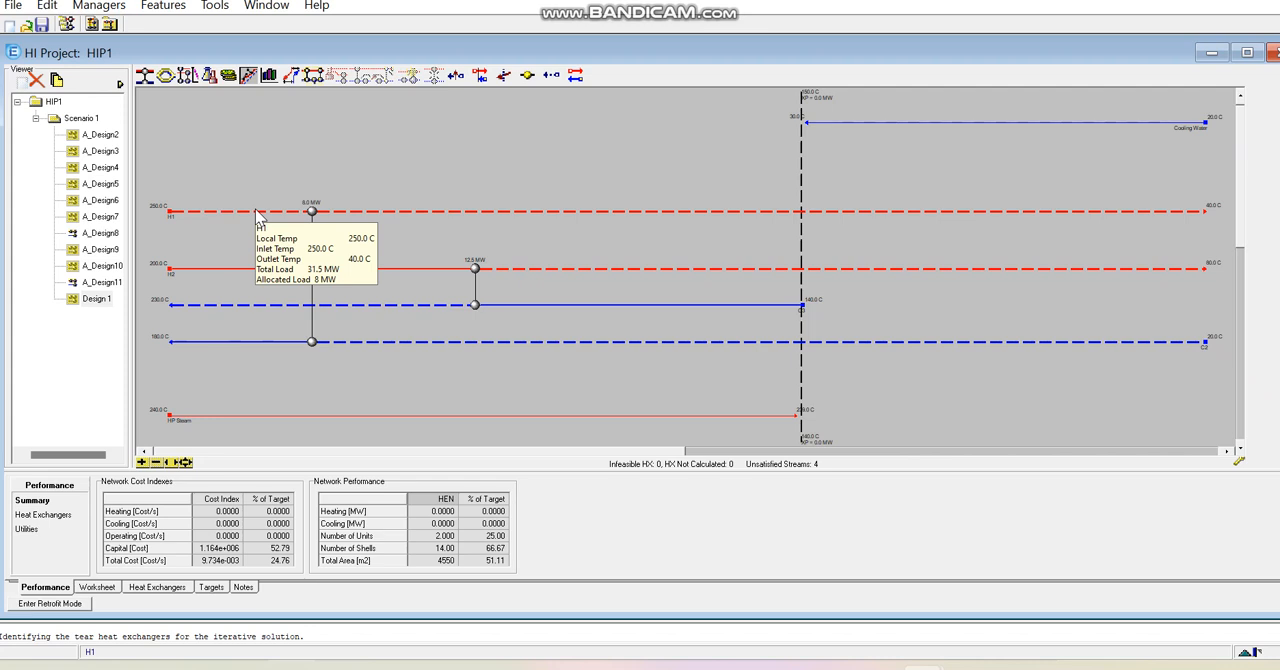
left_click(240, 304)
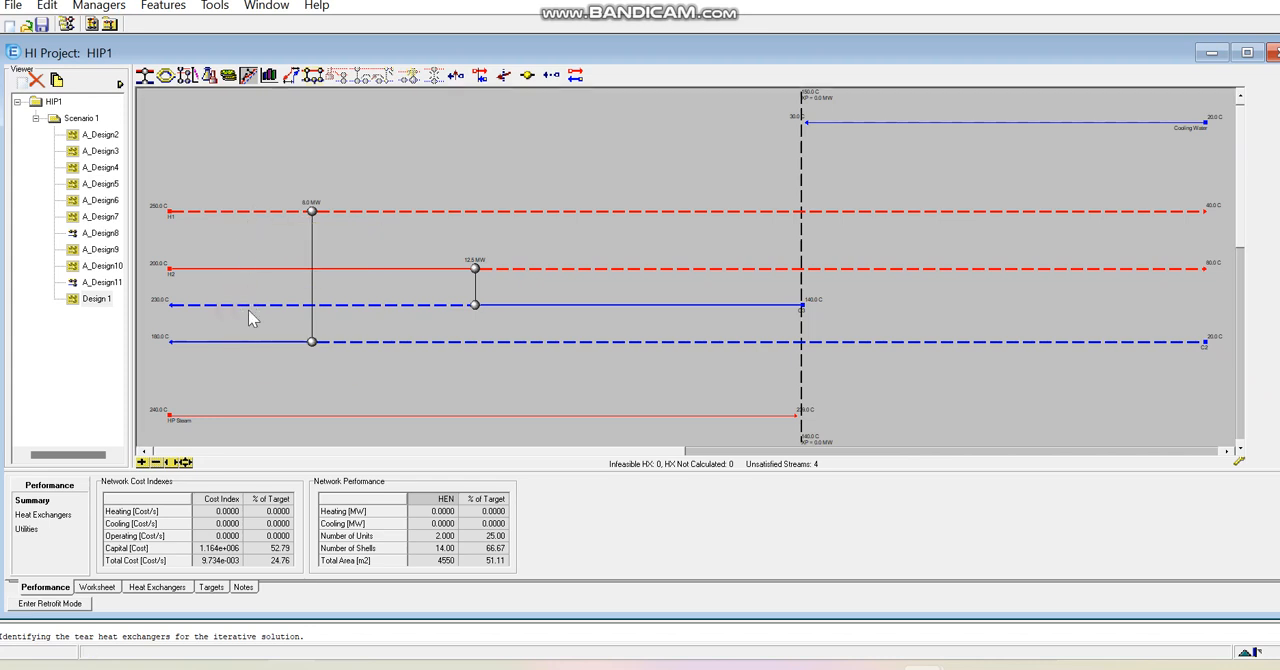
left_click(327, 211)
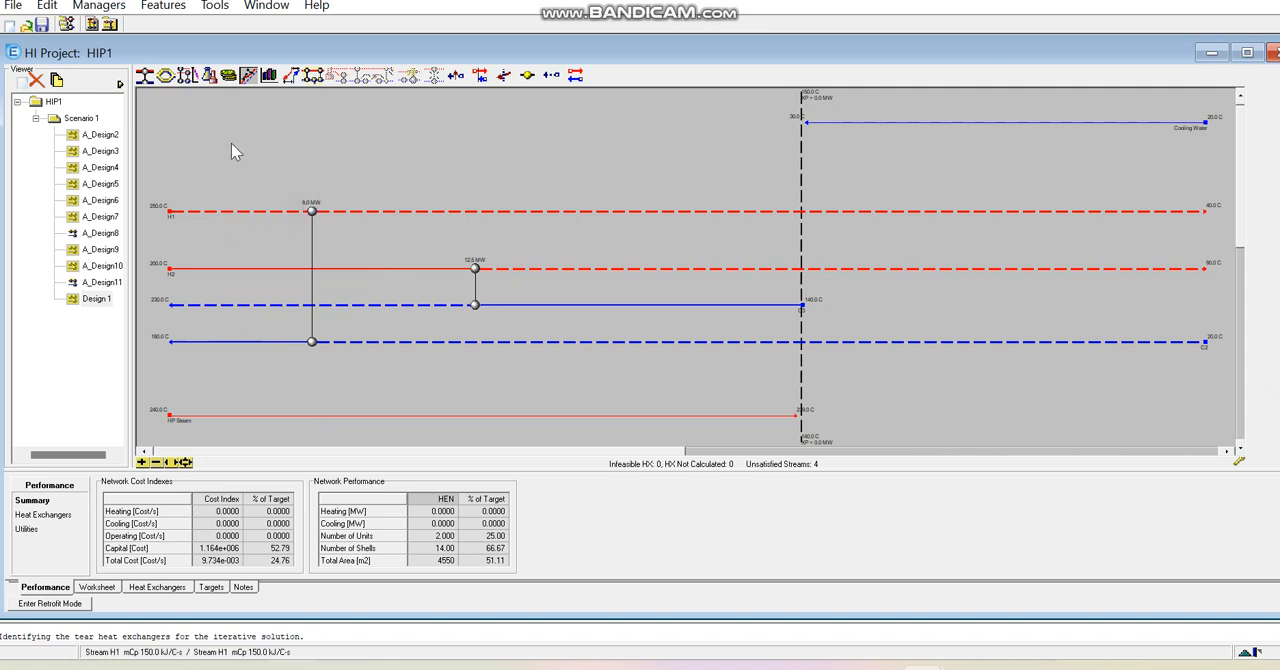
left_click(146, 80)
left_click(236, 212)
left_click(237, 304)
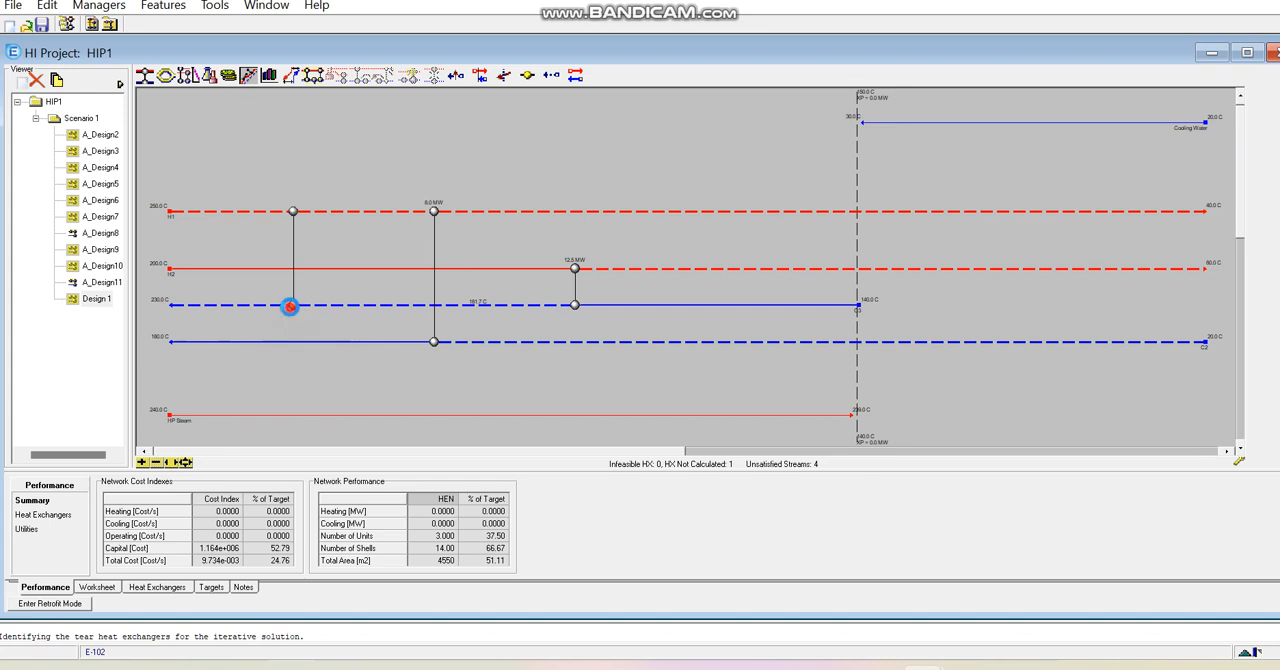
- Tie the H1–C3 exchanger's hot inlet to 250 °C, hot outlet to 203.3 °C and cold inlet to 181.7 °C, and close its window
double_click(291, 305)
left_click(304, 337)
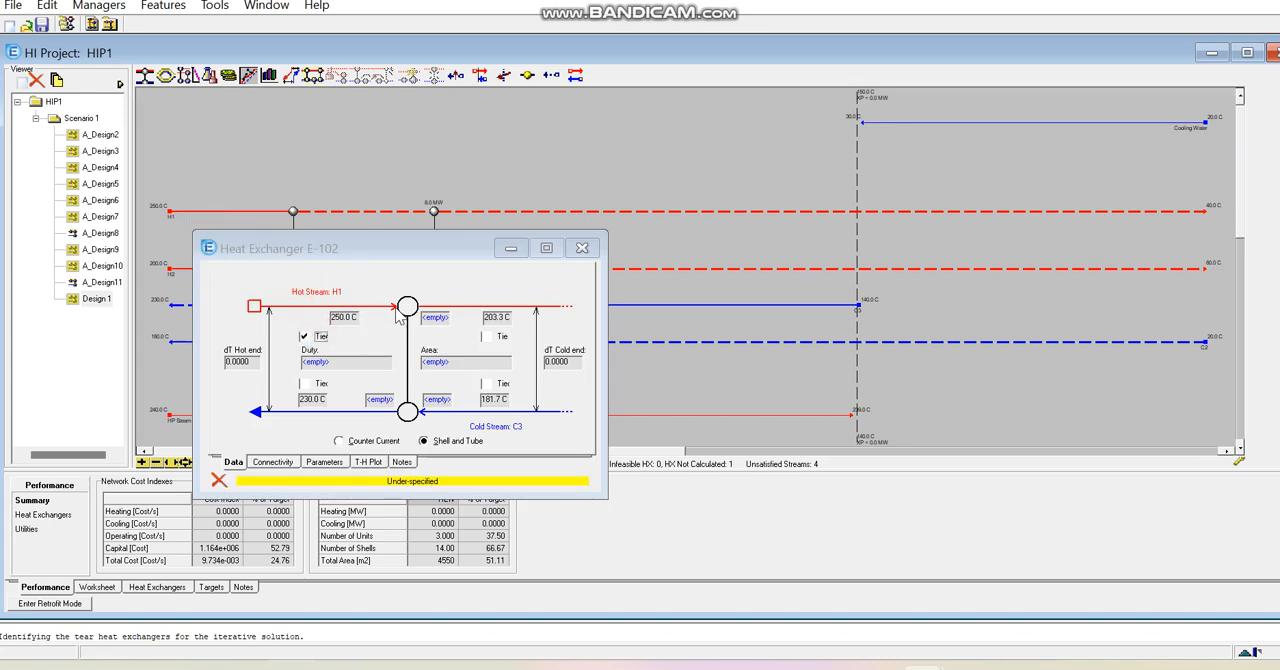
left_click(486, 337)
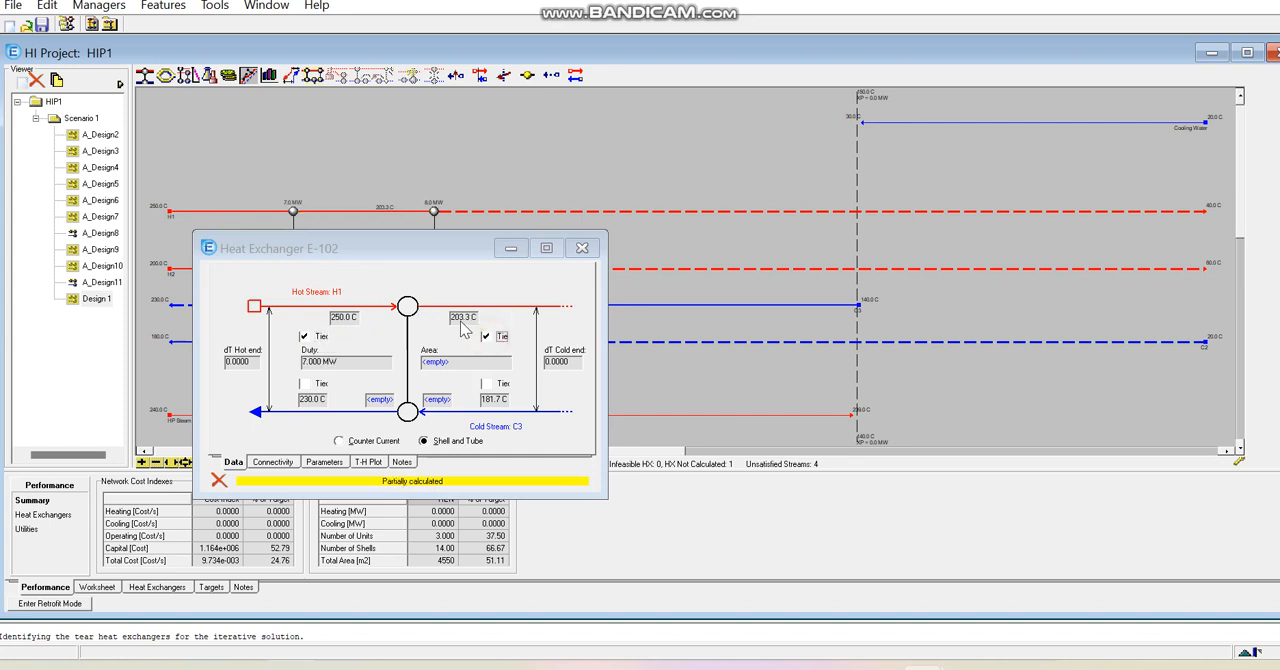
left_click(486, 386)
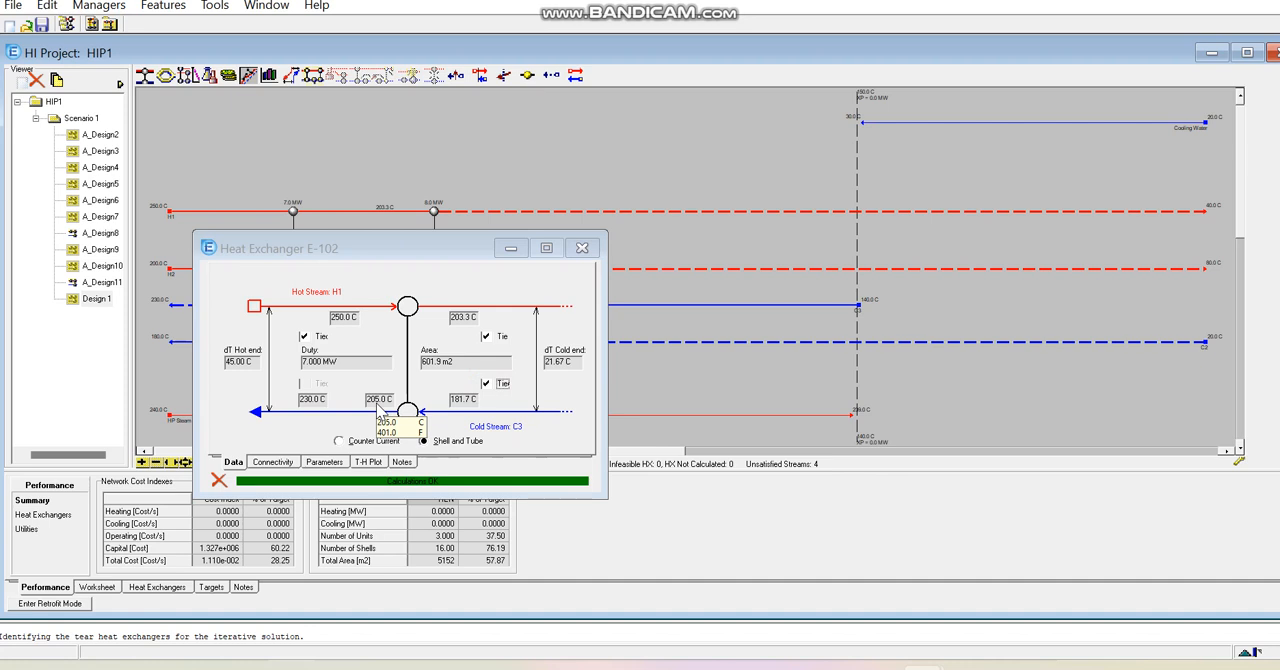
left_click(582, 248)
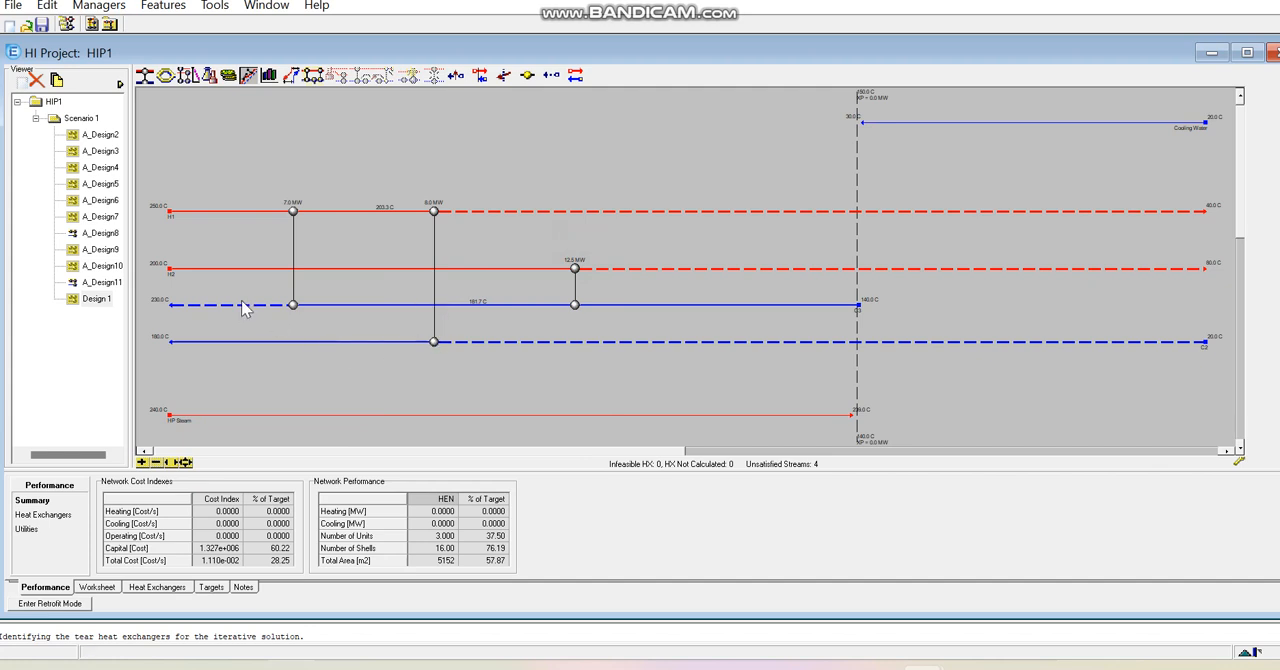
- Add a heater matching the HP Steam utility with the unsatisfied hot end of cold stream C3
mouse_move(222, 304)
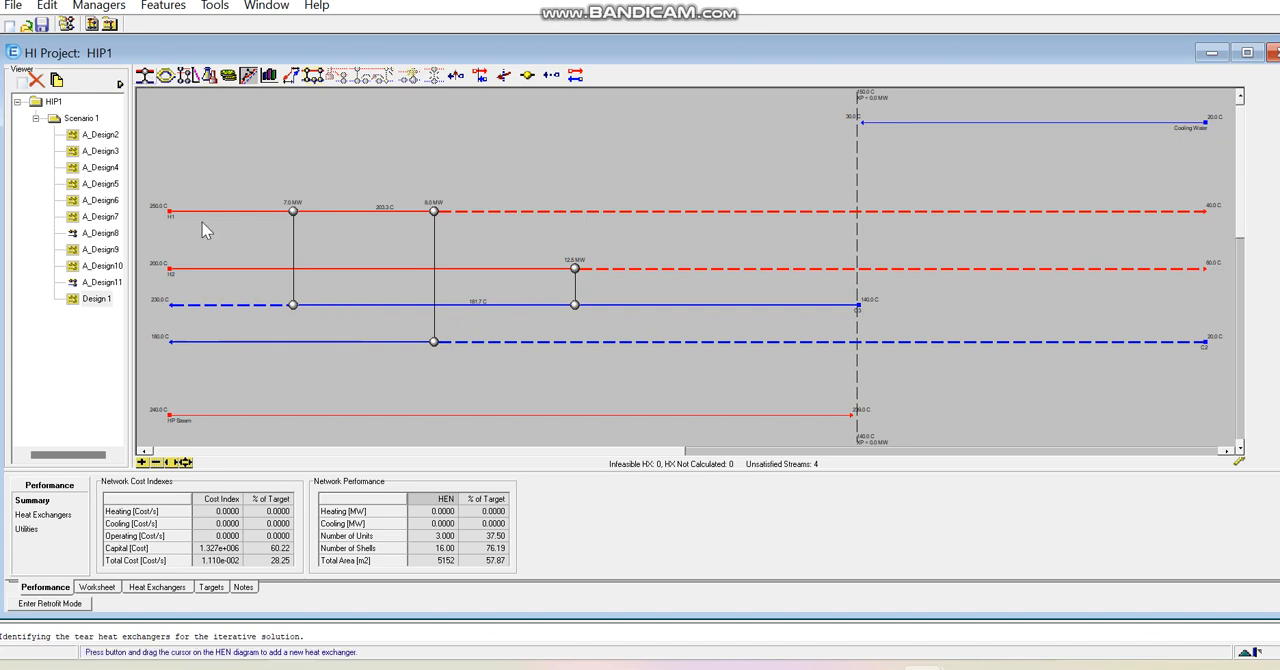
left_click_drag(150, 80, 228, 302)
left_click_drag(145, 80, 218, 415)
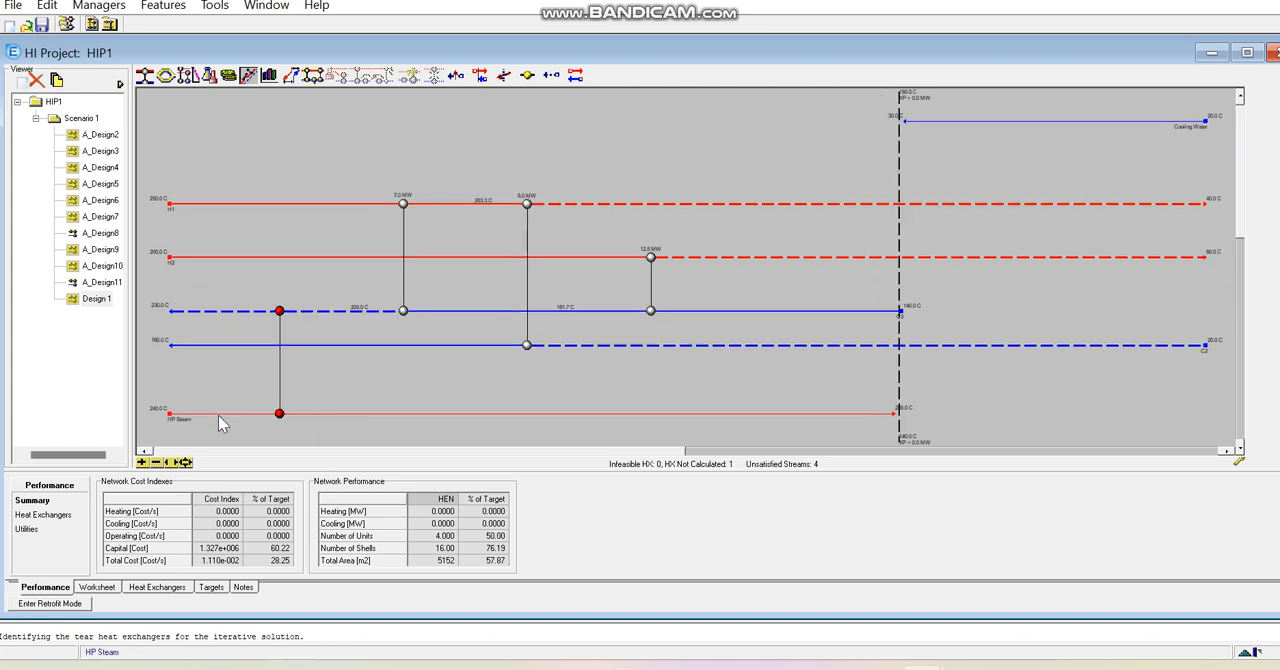
- Tie the HP Steam–C3 heater's cold inlet to 205 °C and cold outlet to C3's 230 °C target, and close its window
double_click(281, 417)
left_click(504, 351)
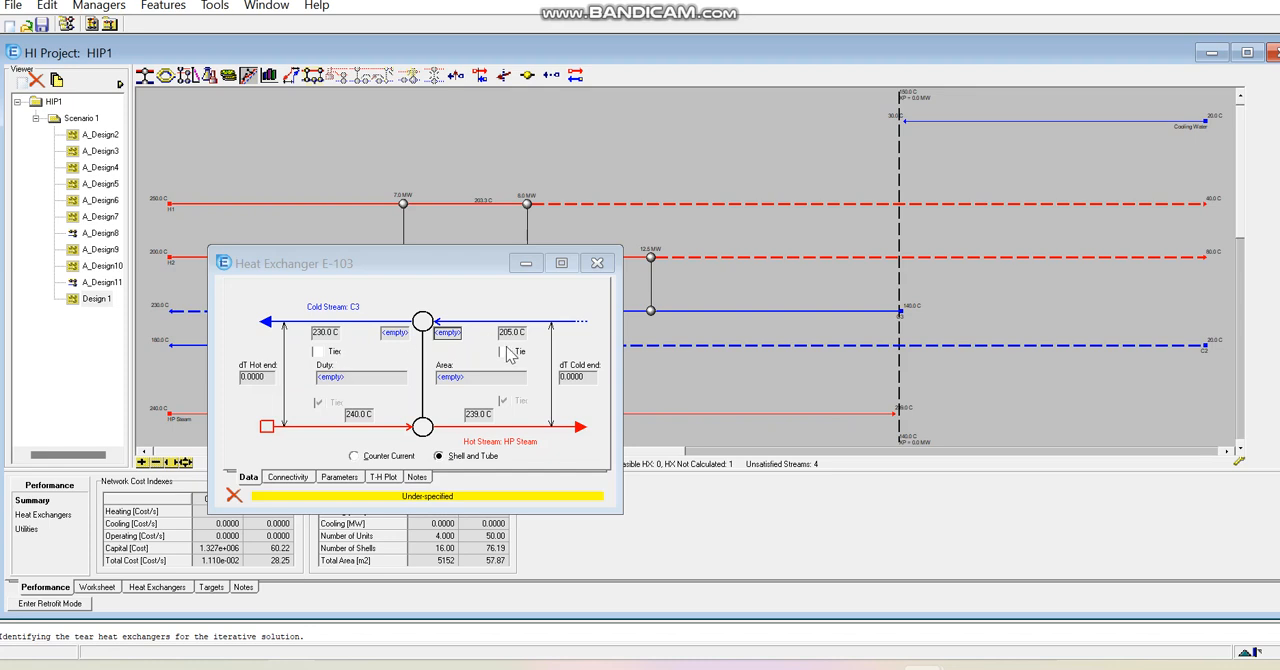
left_click(317, 351)
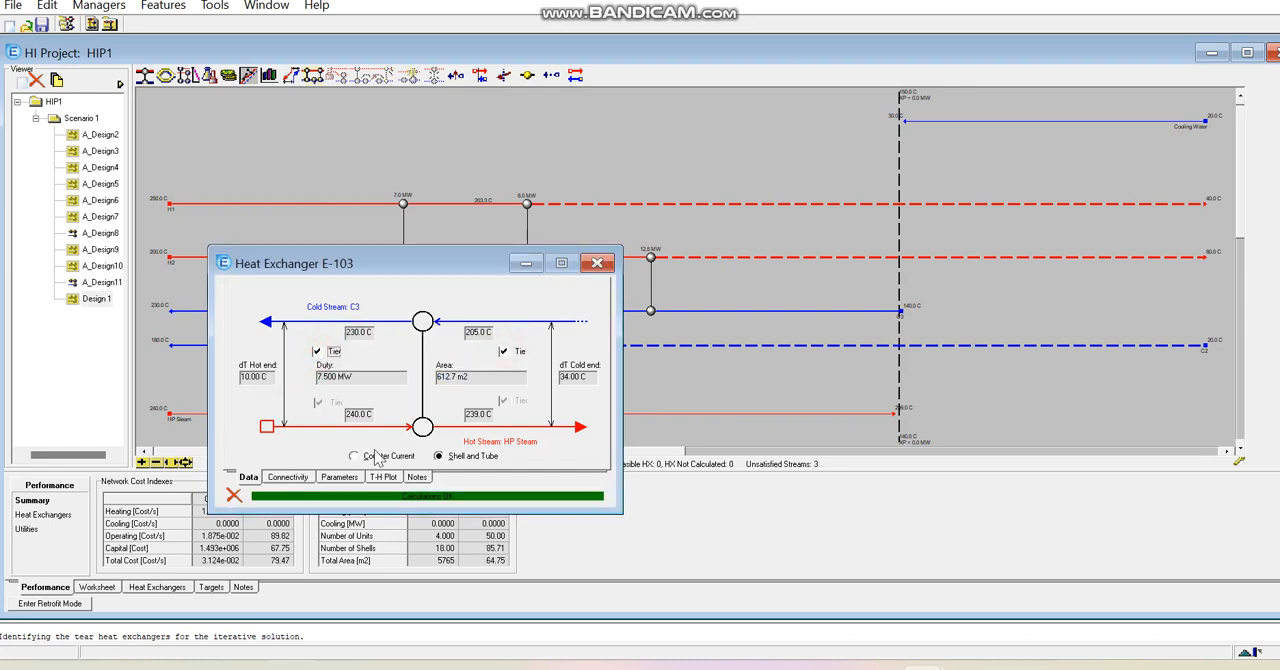
mouse_move(360, 380)
left_click(597, 264)
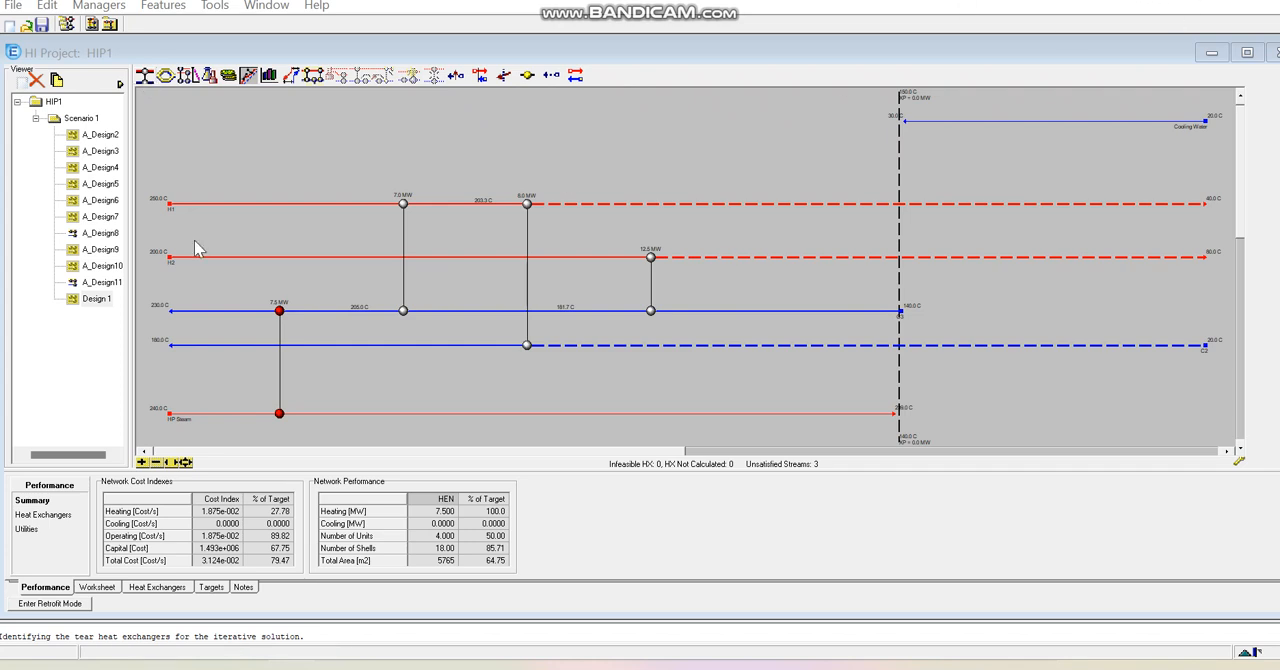
- Add a heat exchanger matching H2 with C2 downstream of the H2–C3 exchanger on H2, and open its specification window
left_click_drag(148, 76, 966, 348)
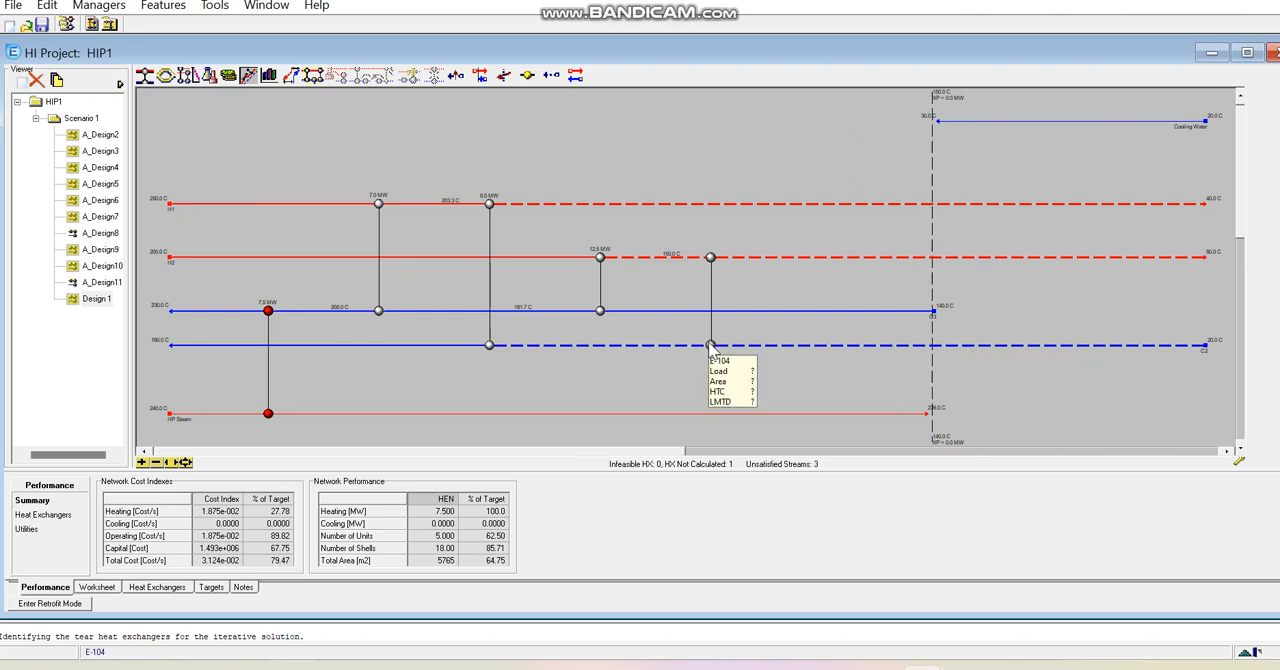
left_click(709, 345)
double_click(708, 345)
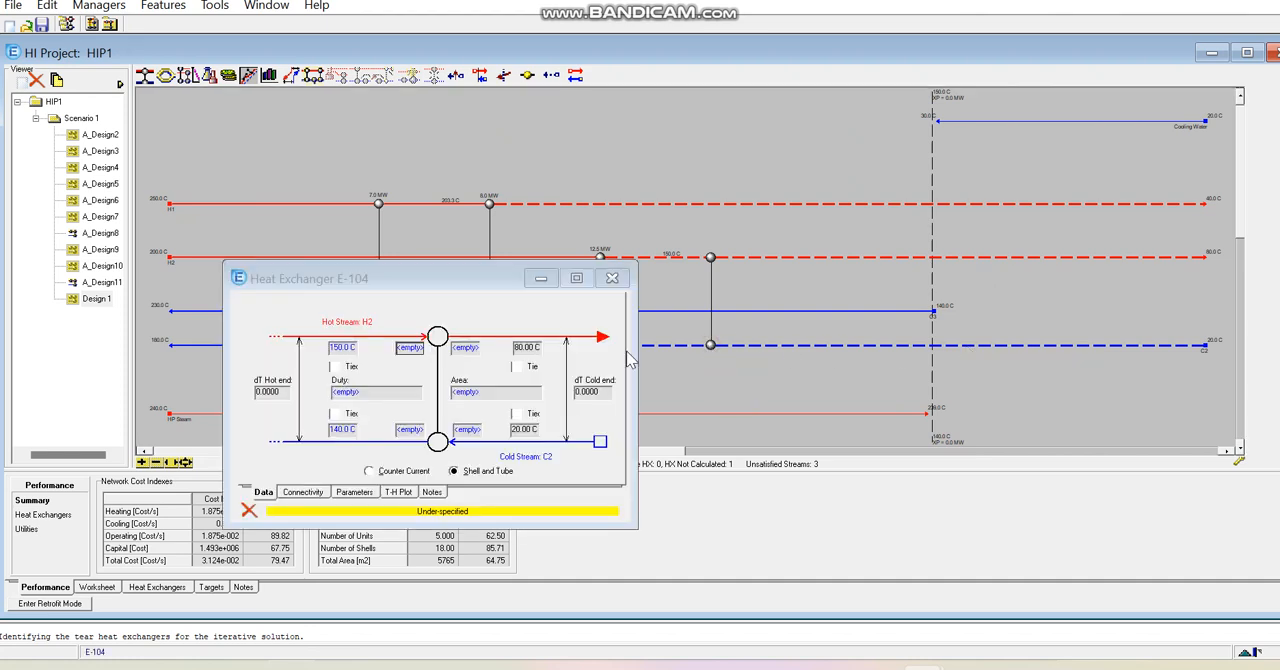
left_click(411, 350)
type("150")
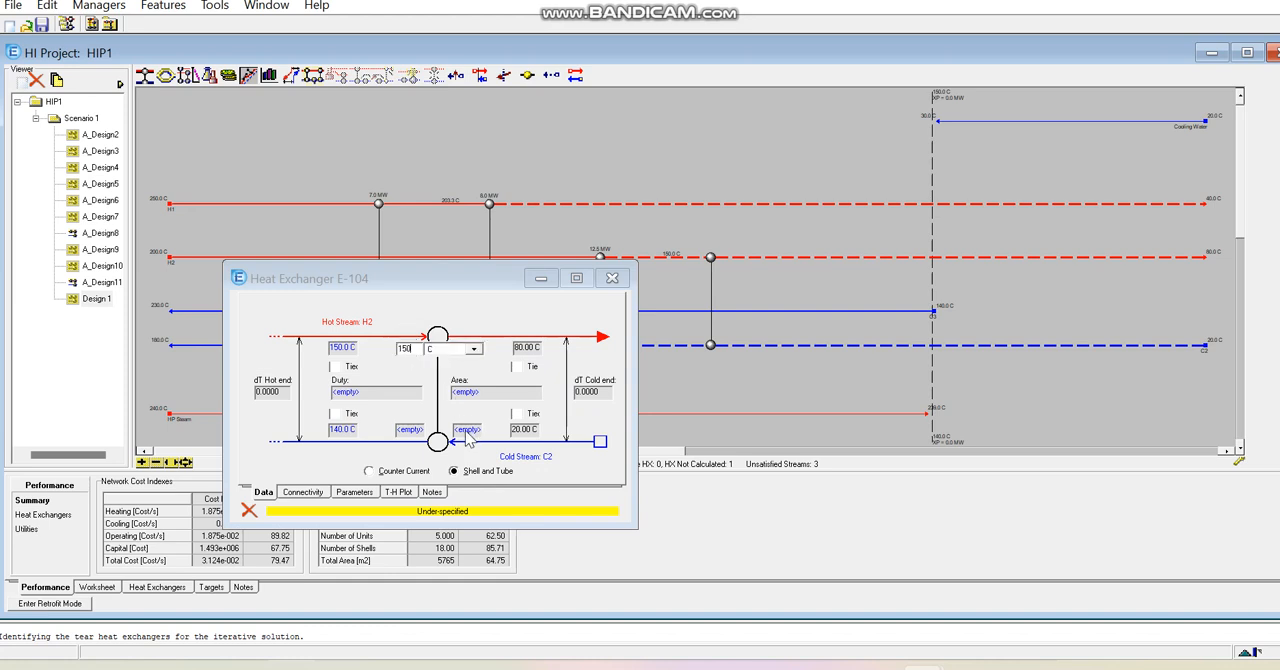
left_click(467, 430)
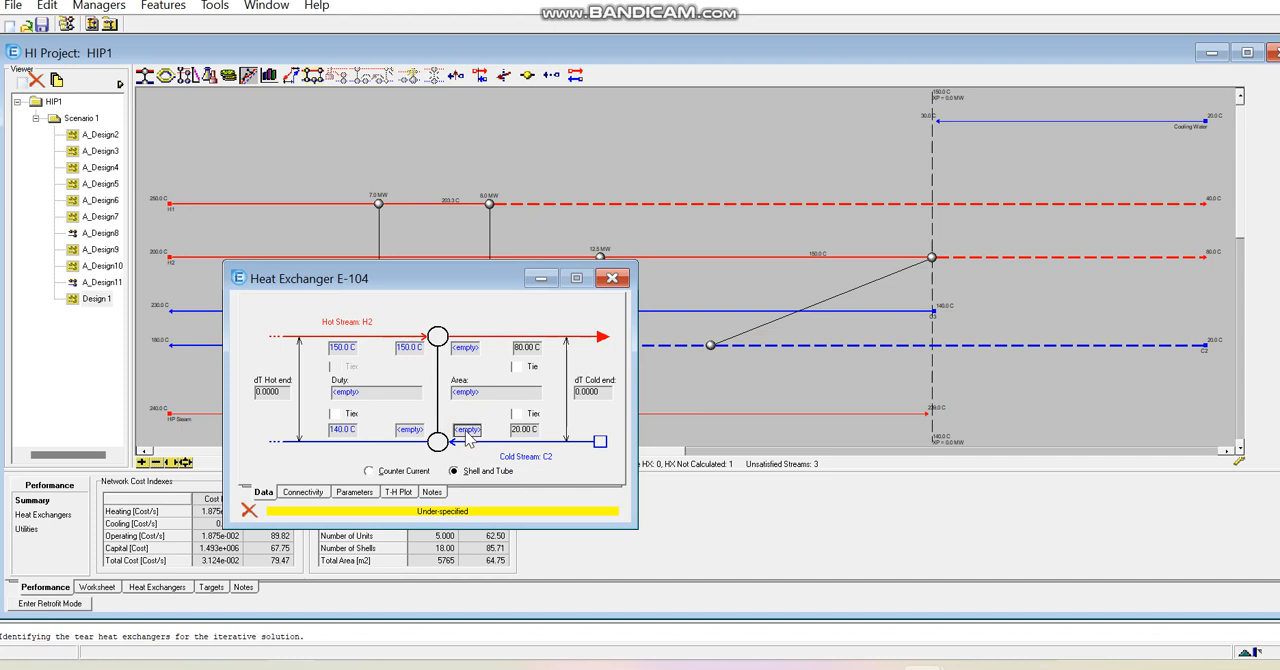
left_click(411, 348)
key("Delete")
left_click(469, 350)
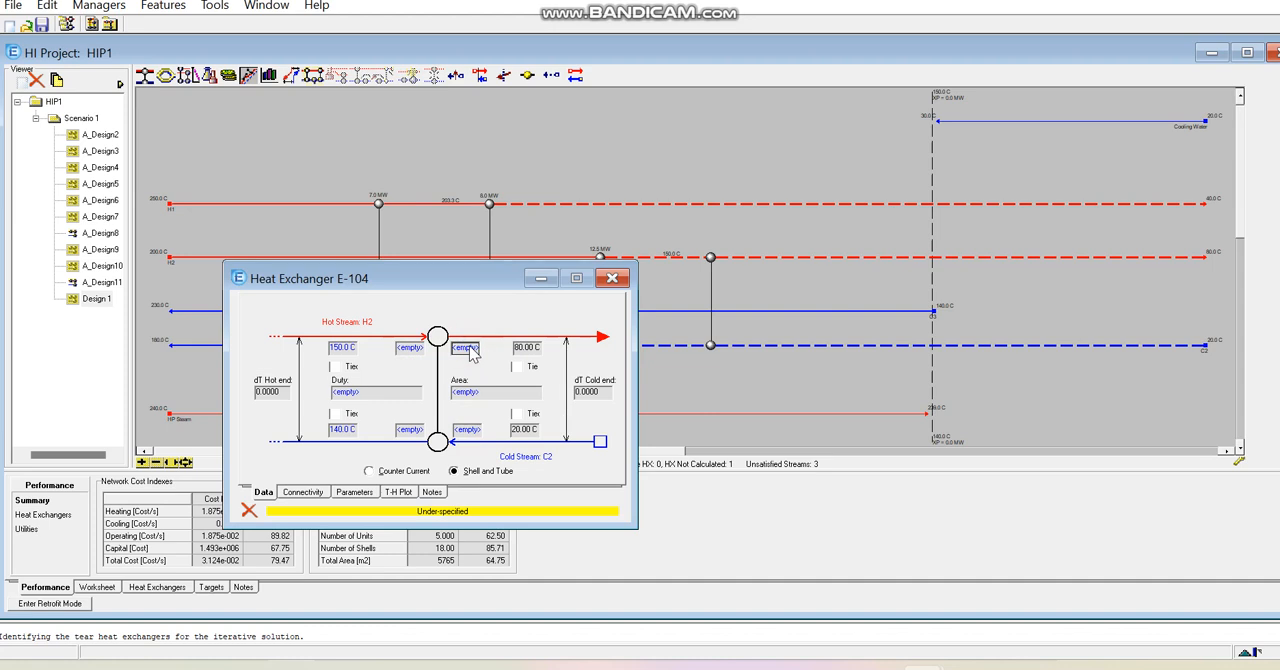
left_click(1129, 1)
- Set the H2–C2 exchanger's hot inlet to 150 °C and cold outlet to 140 °C, tie its hot outlet to 80 °C, and close its window
left_click(418, 349)
type("150")
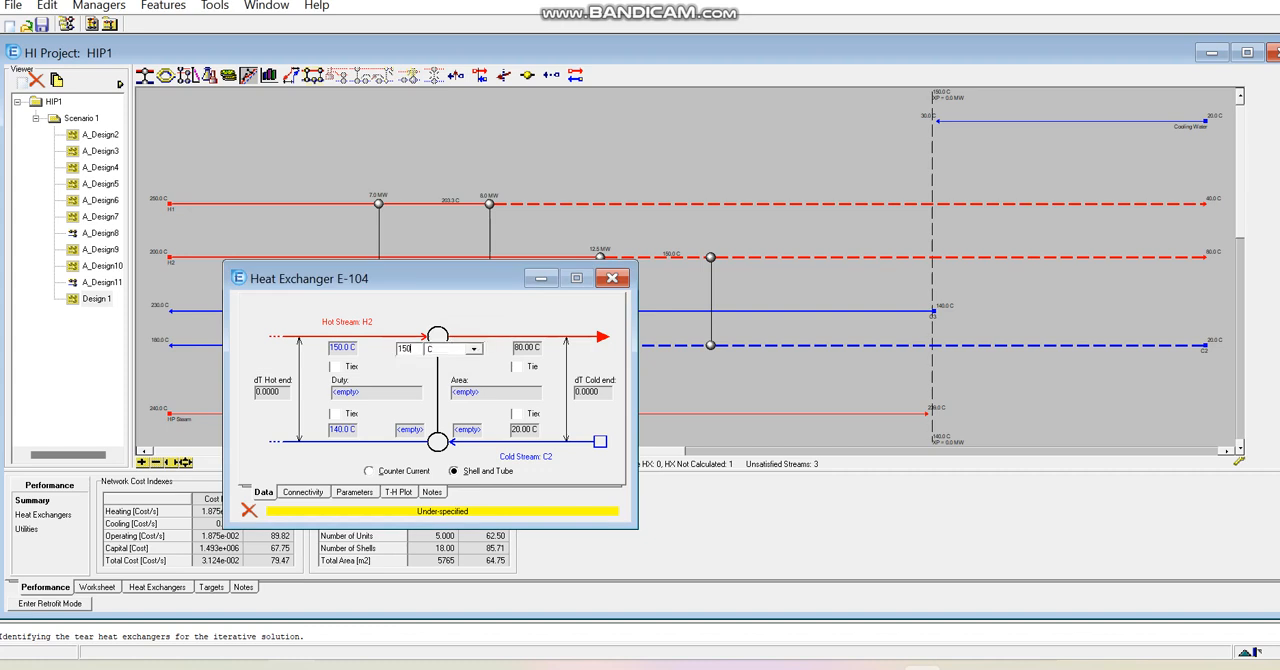
left_click(410, 430)
type("1")
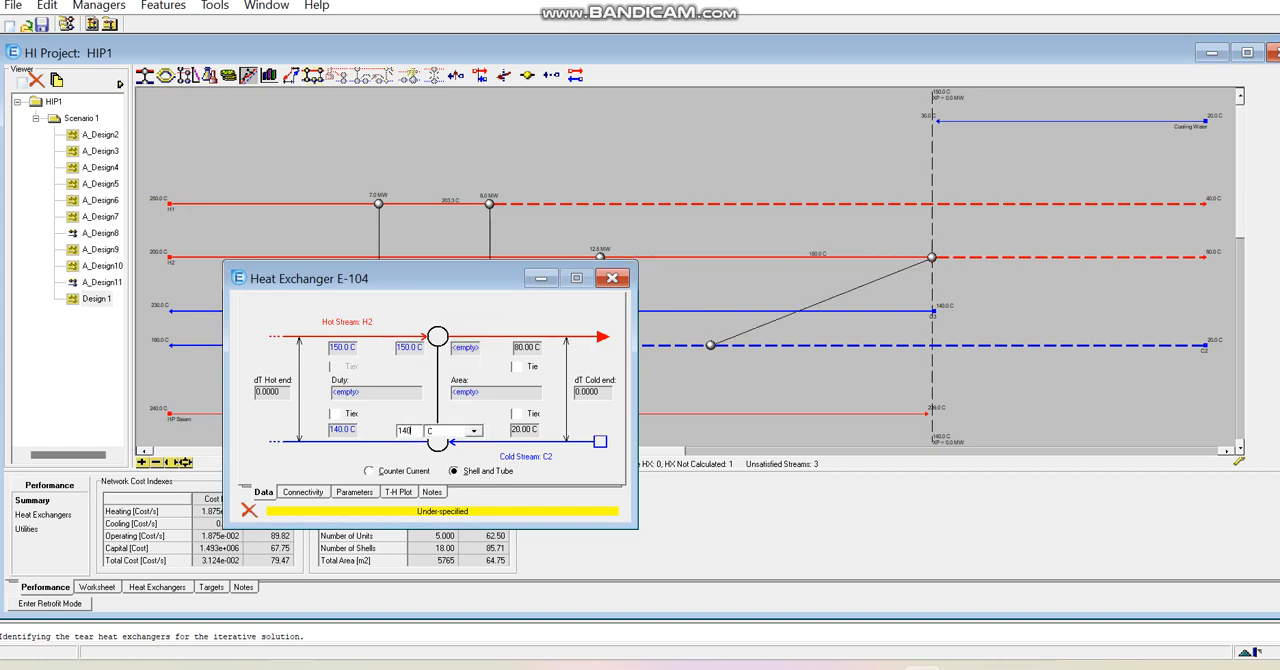
type("40")
key("Return")
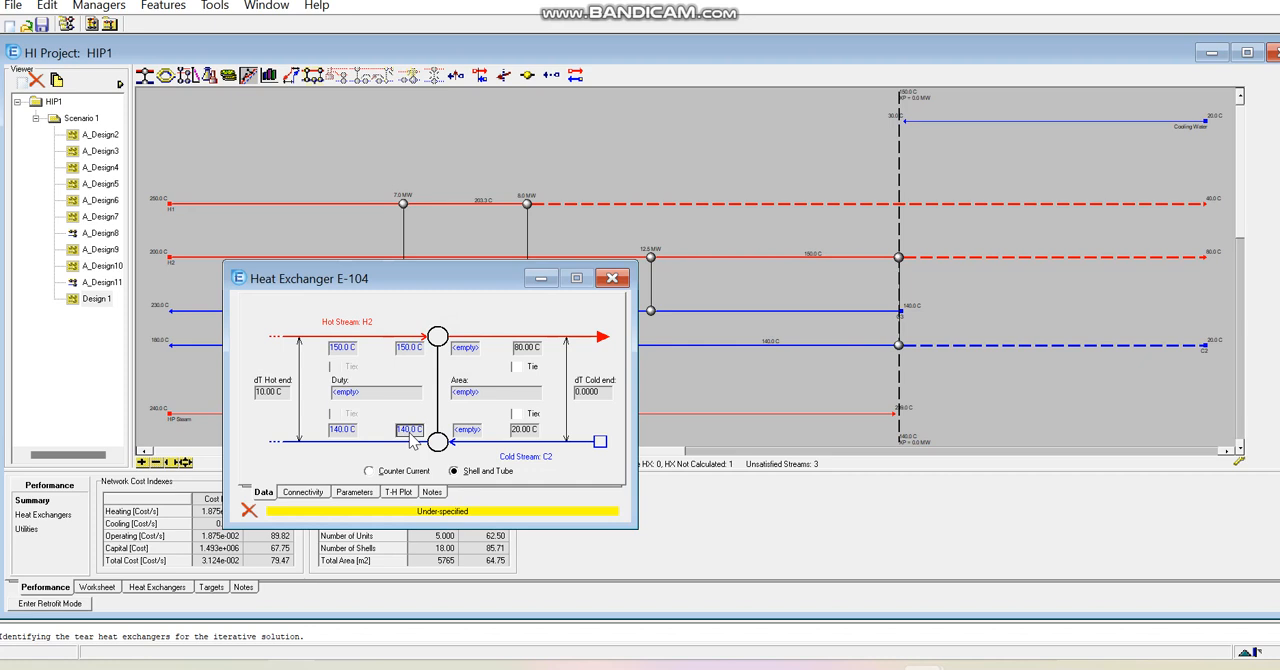
left_click(516, 367)
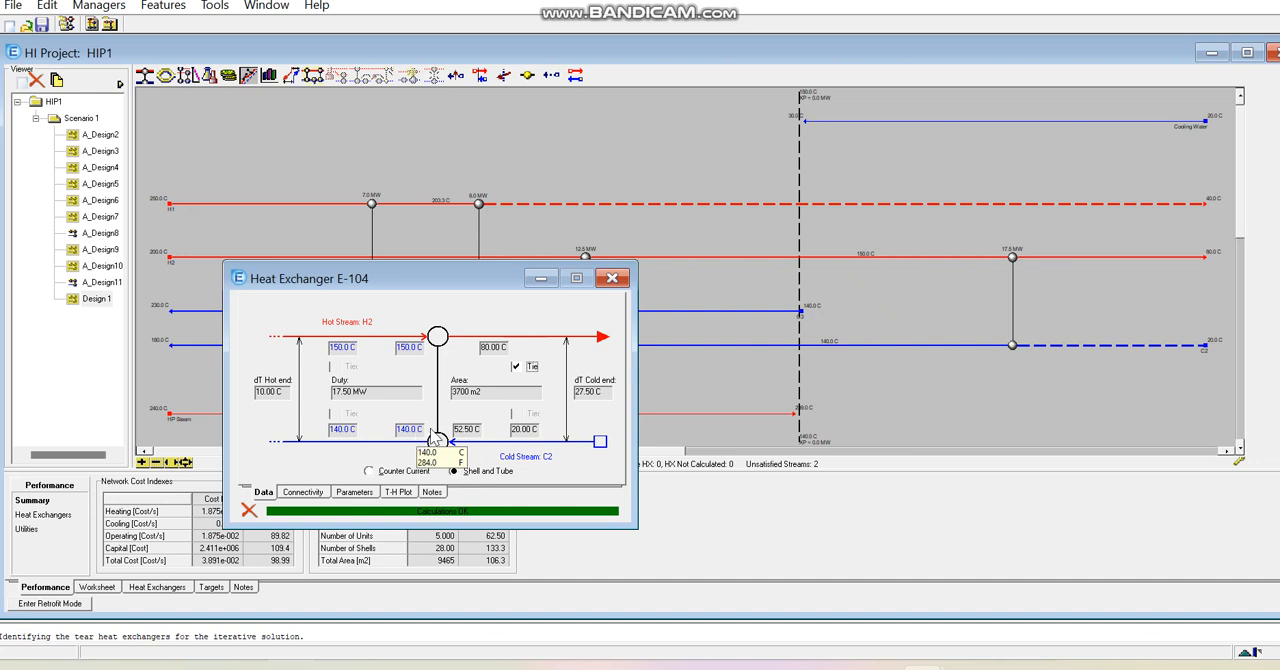
left_click(612, 278)
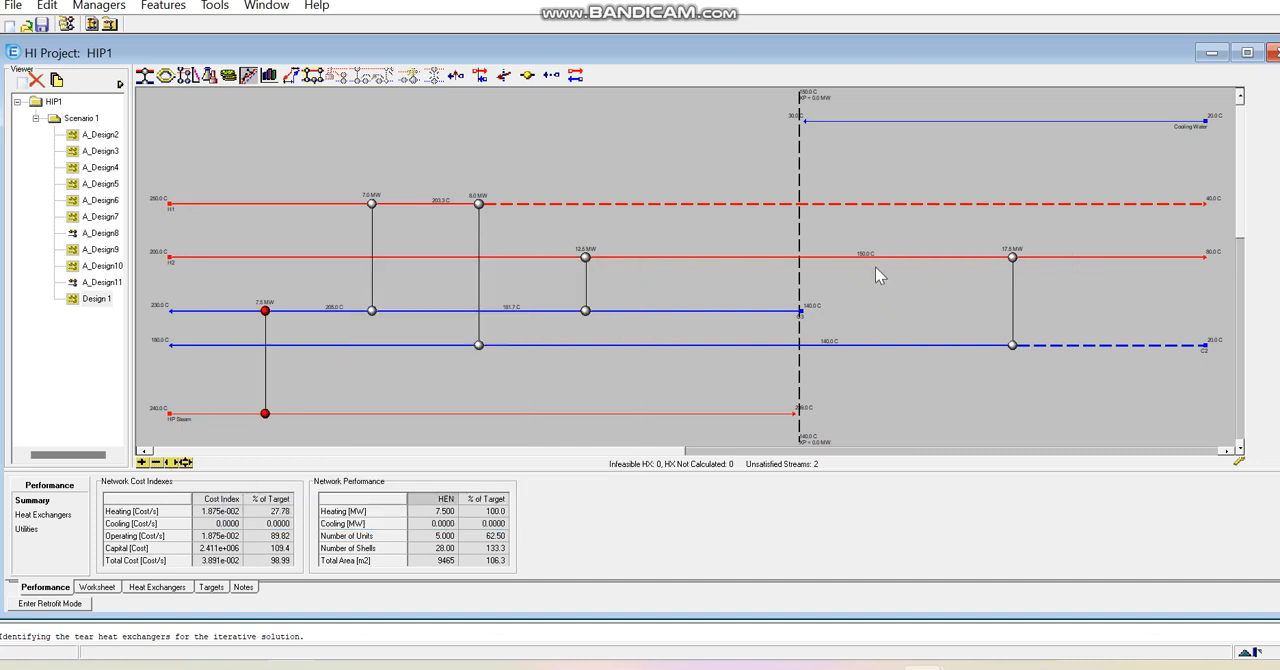
- Add a heat exchanger matching H1 with the unsatisfied cold end of C2 and set its hot inlet to 150 °C
mouse_move(1207, 265)
left_click_drag(141, 75, 1110, 347)
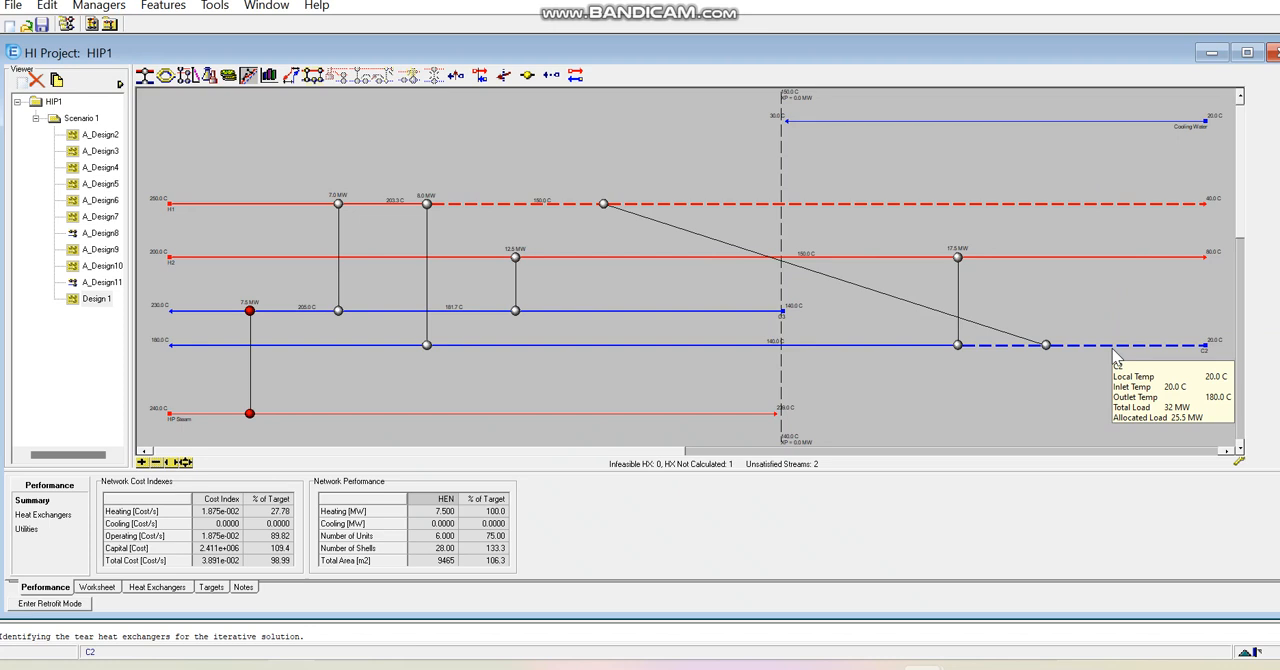
double_click(1046, 345)
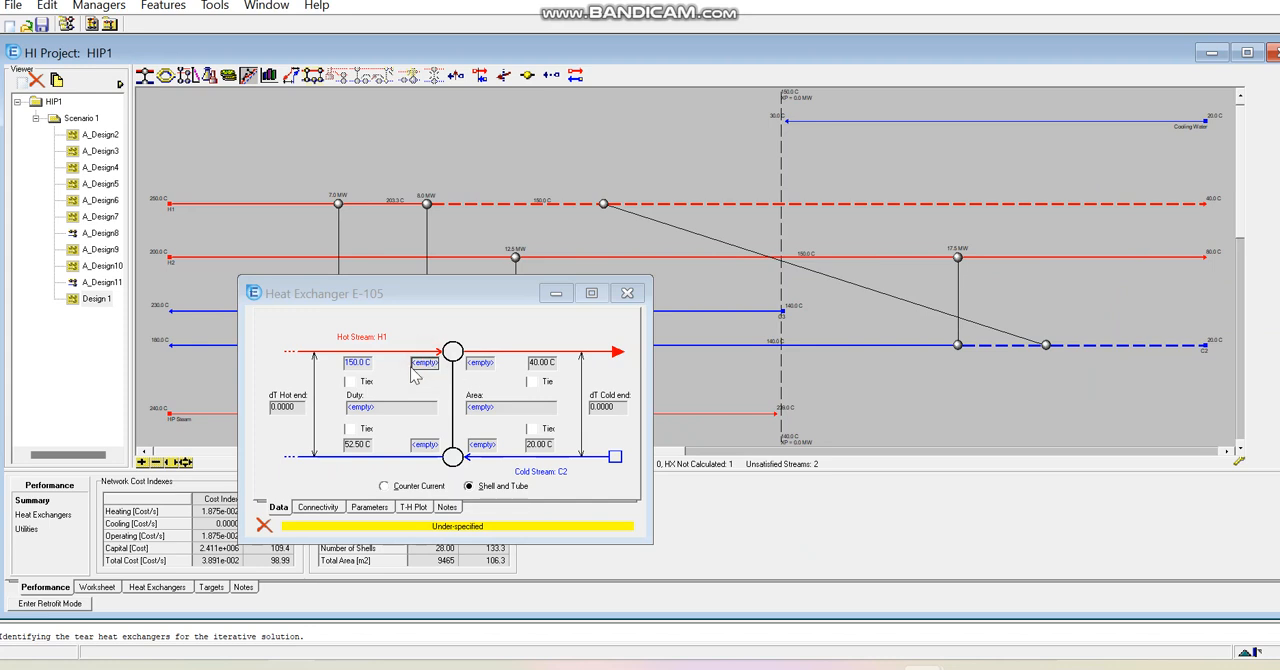
type("150")
key("Return")
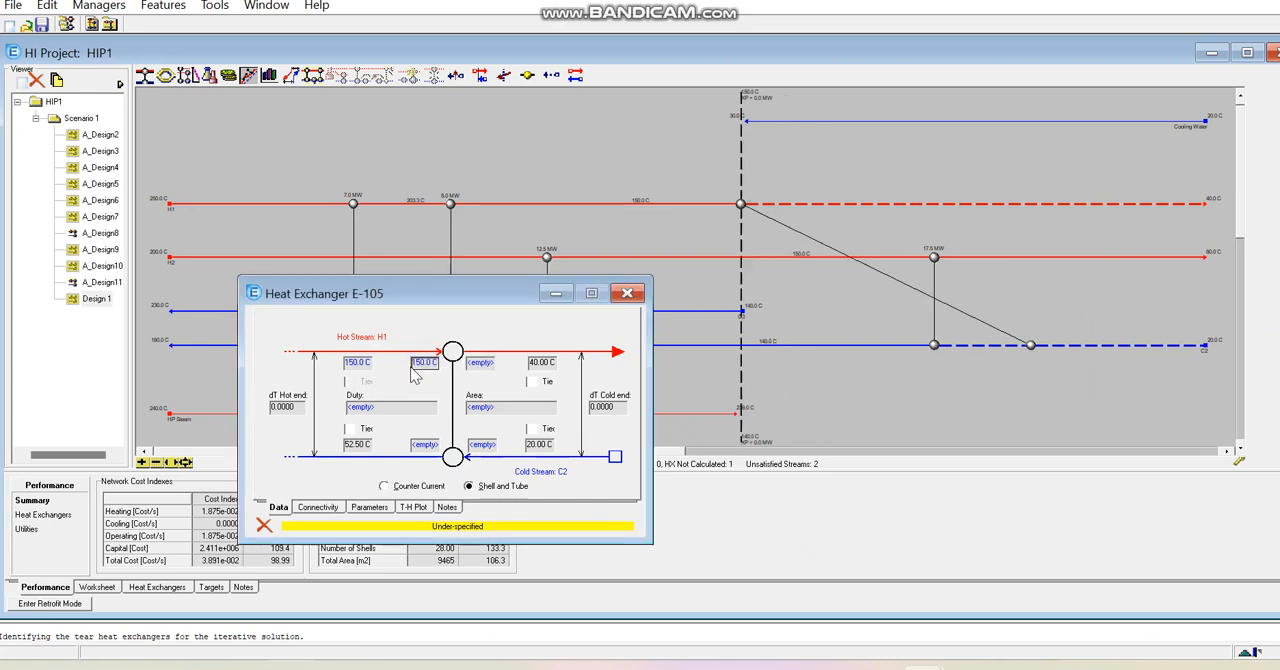
- Try tying the H1–C2 exchanger's cold outlet to 52.5 °C and hot outlet to 40 °C, and release both ties
left_click(431, 450)
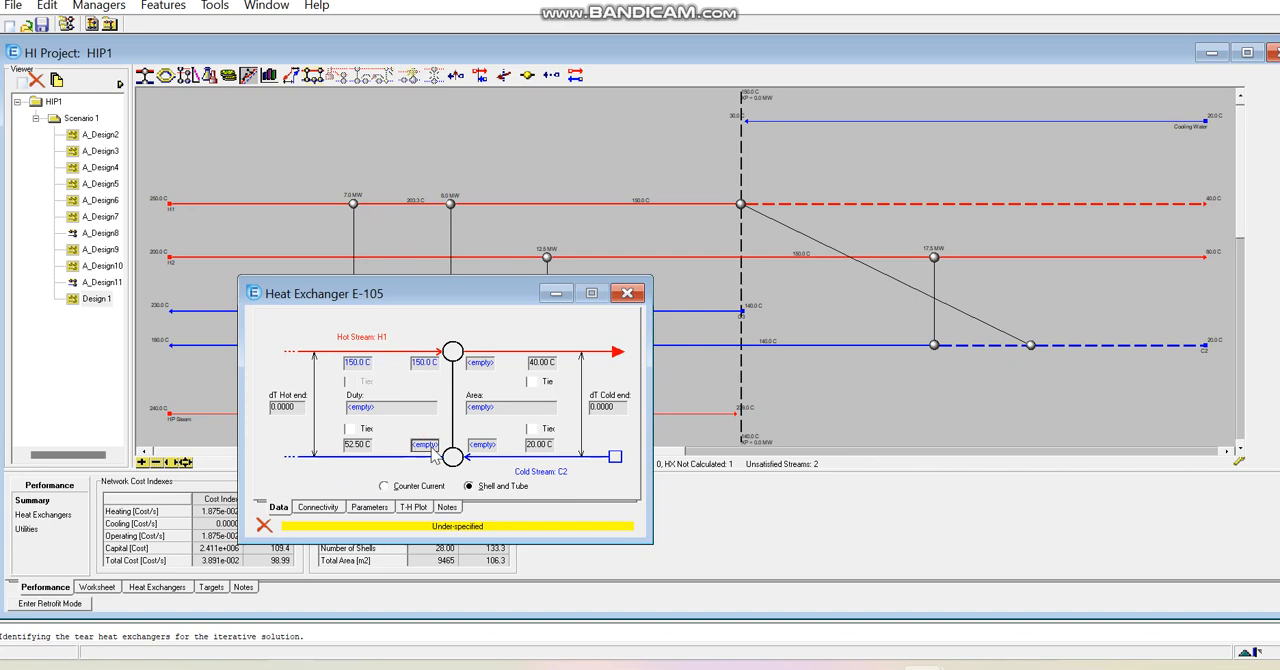
left_click(350, 430)
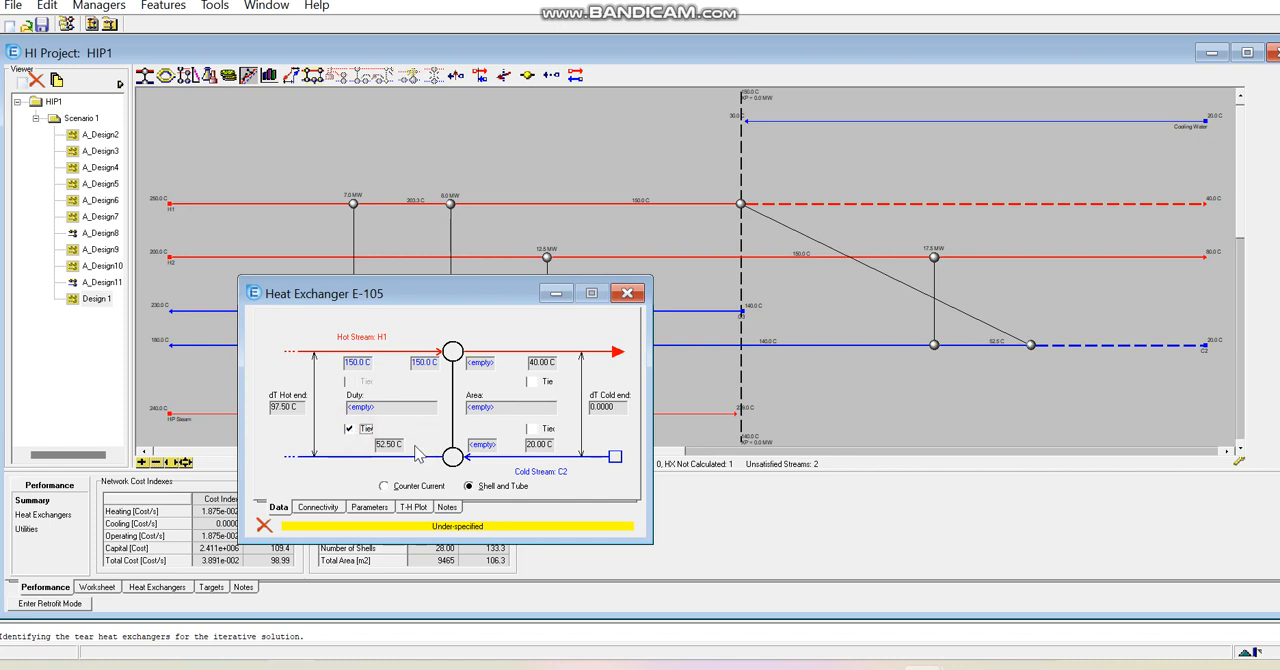
left_click(536, 390)
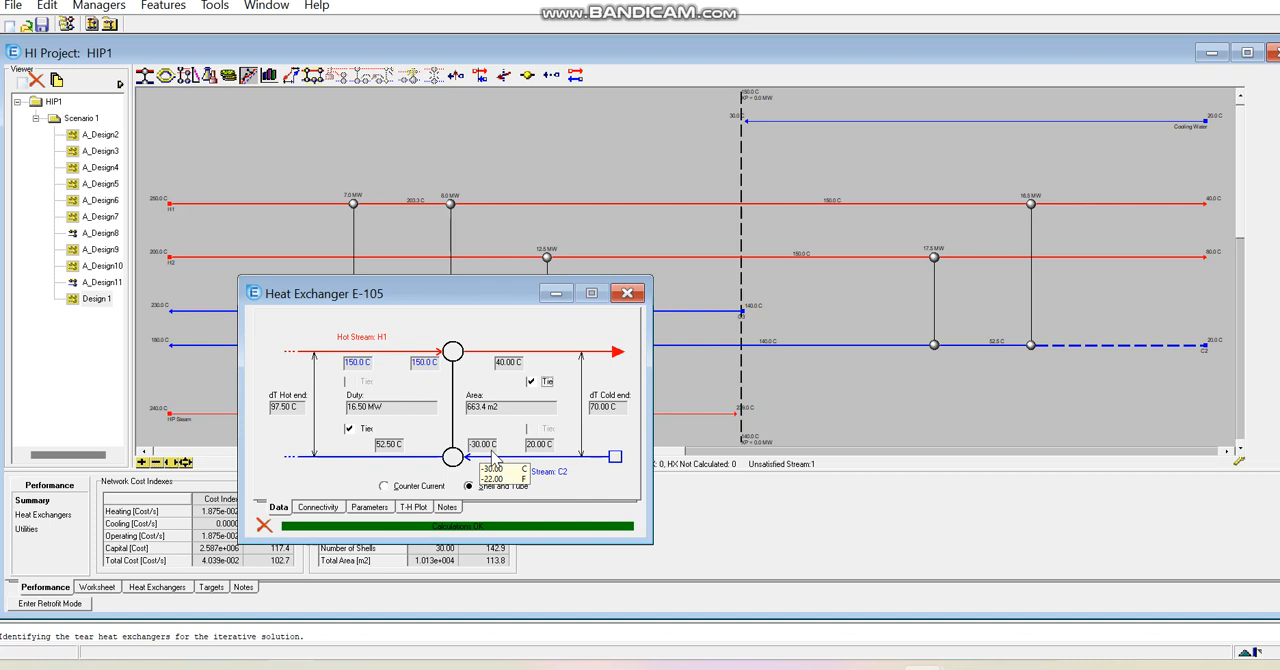
left_click(354, 428)
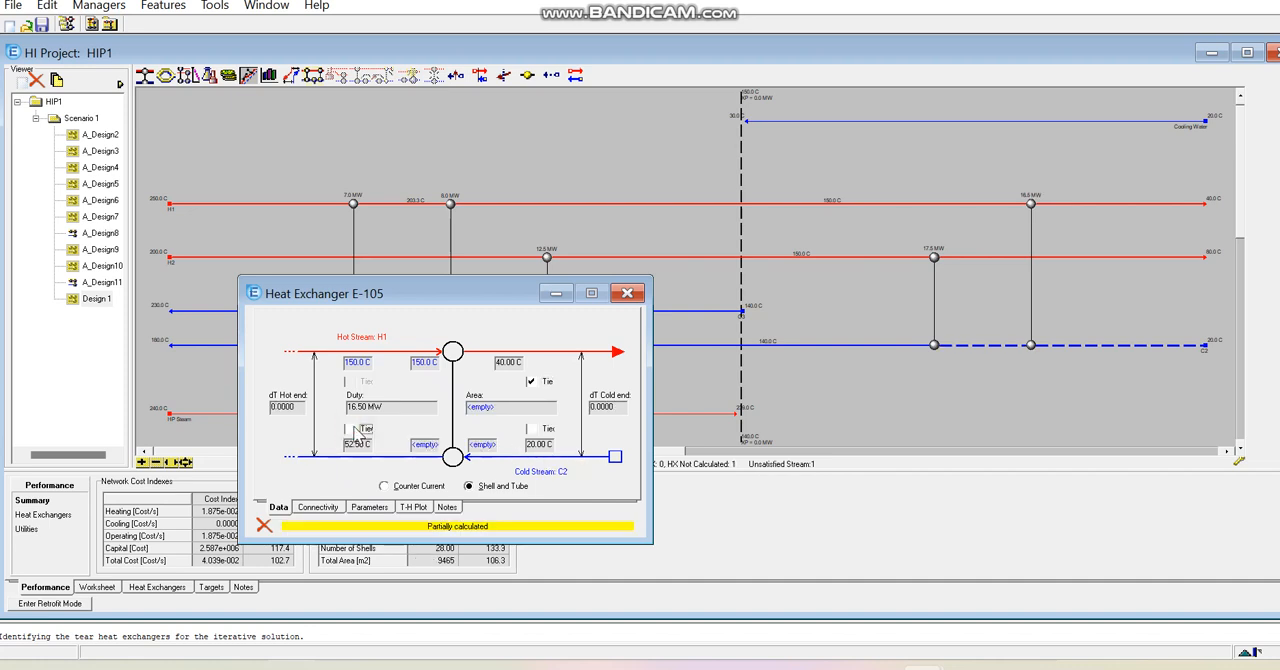
left_click(350, 429)
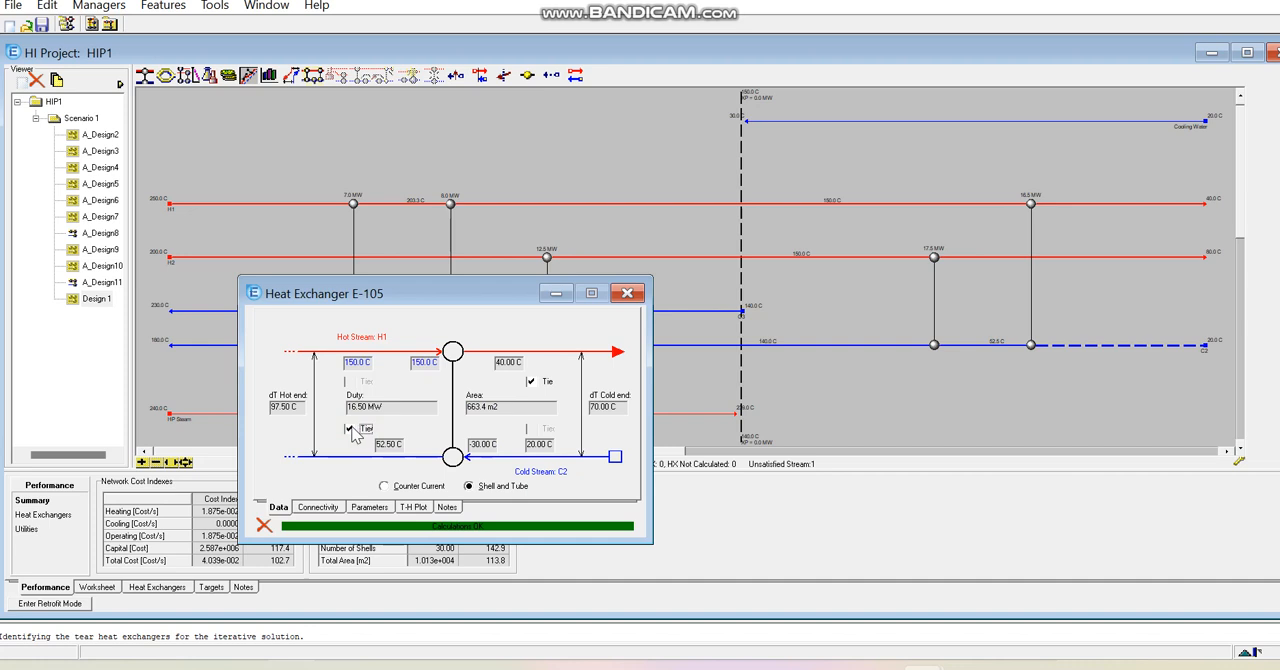
left_click(350, 429)
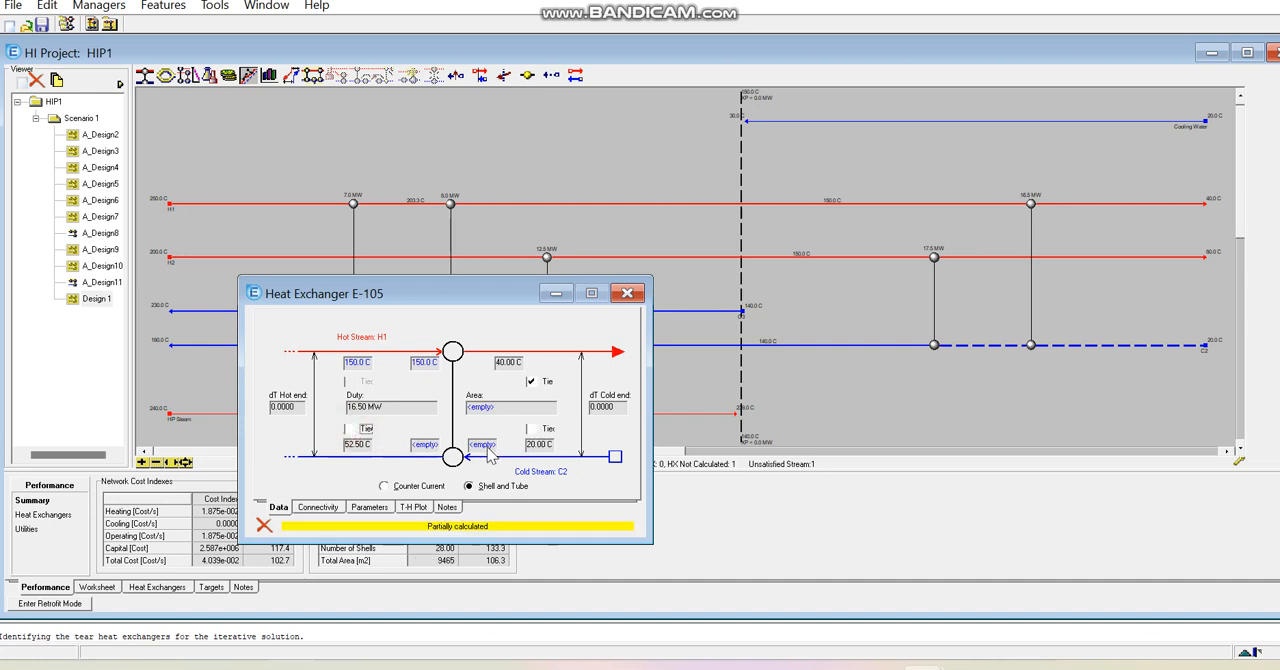
left_click(922, 668)
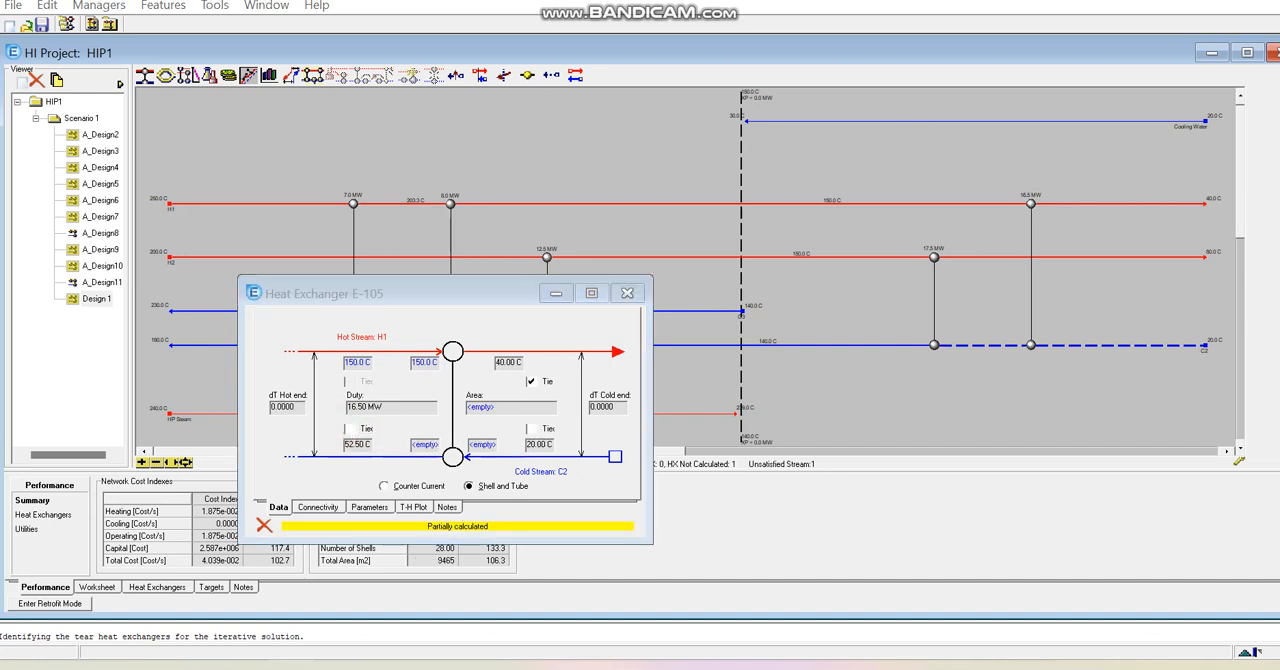
left_click(530, 381)
- Tie the H1–C2 exchanger's cold inlet to 20 °C and cold outlet to 52.5 °C, and close its window
left_click(531, 429)
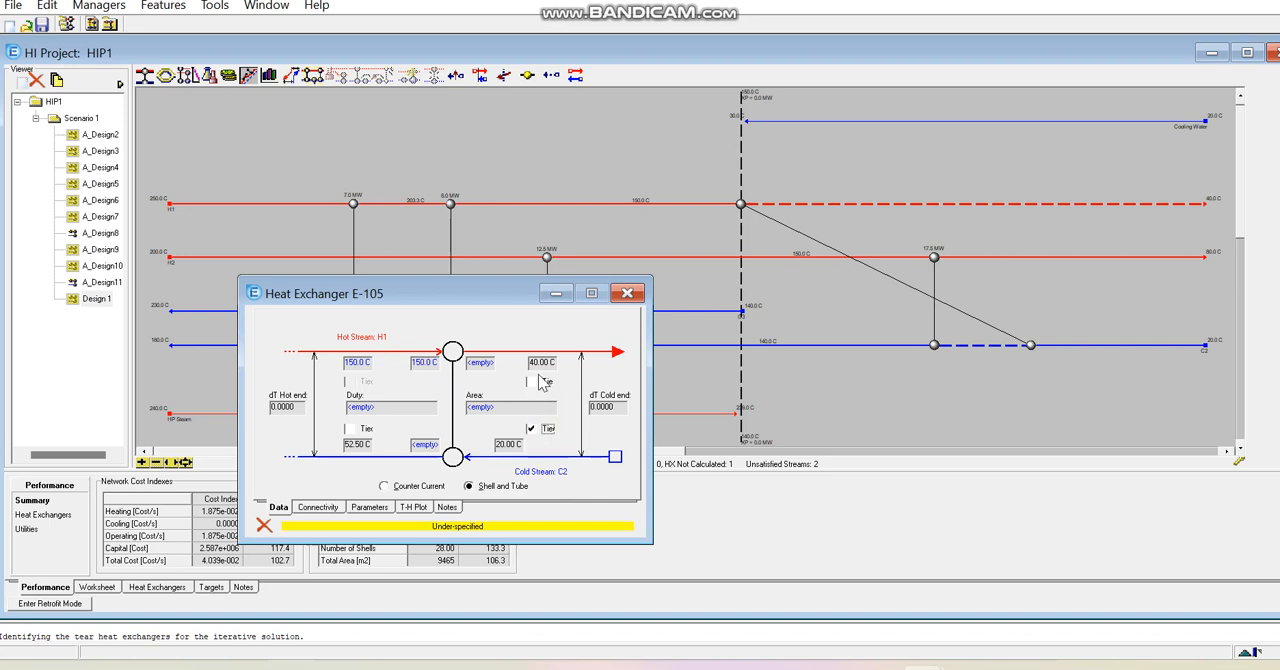
left_click(349, 429)
mouse_move(416, 414)
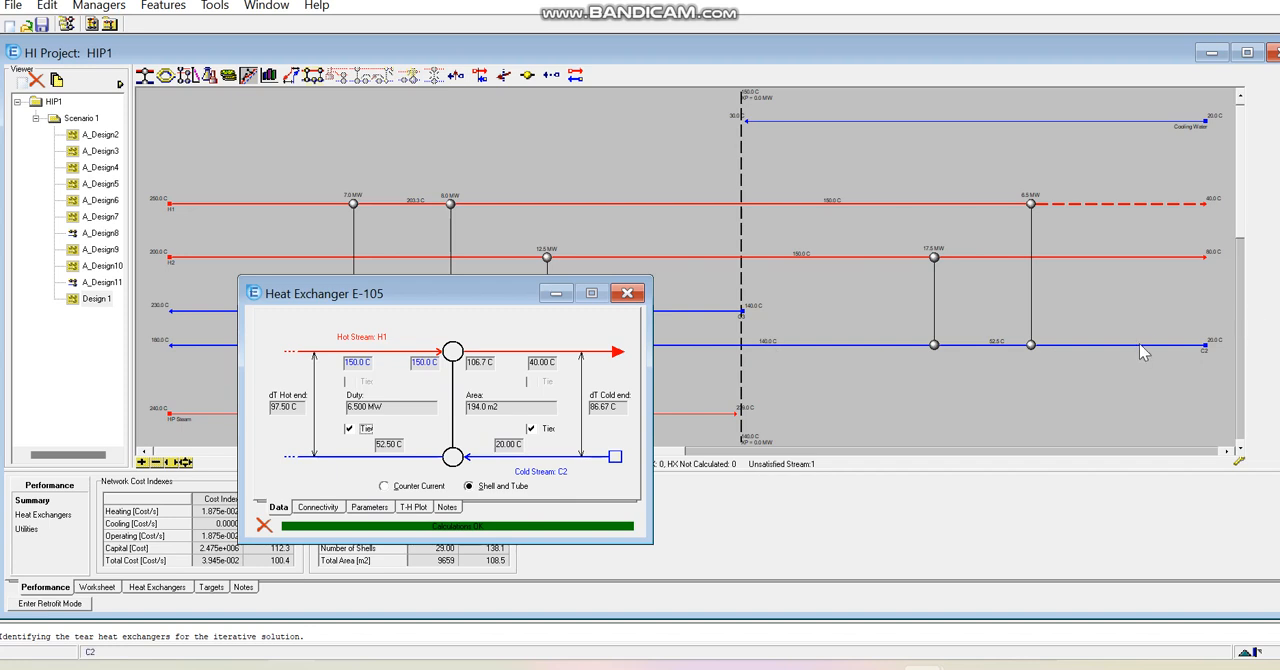
left_click(628, 294)
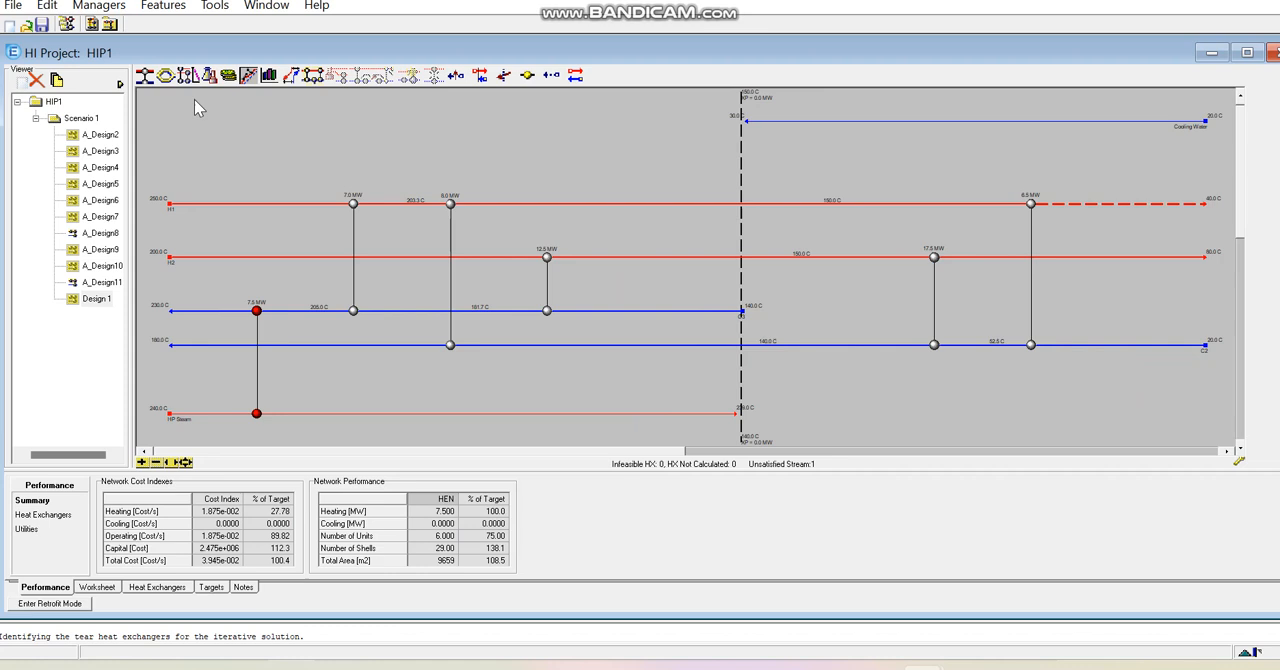
- Add a cooler matching Cooling Water with H1's unsatisfied cold end, tying its hot inlet to 106.7 °C and hot outlet to 40 °C
left_click_drag(146, 80, 1123, 118)
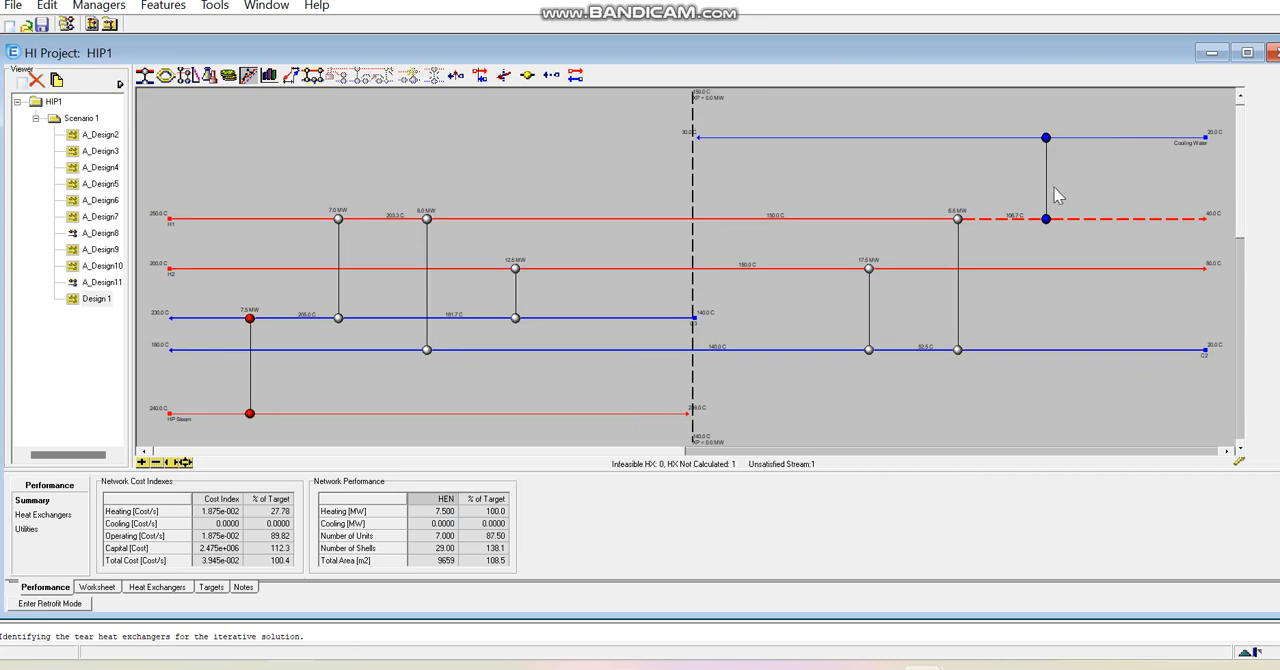
double_click(1046, 219)
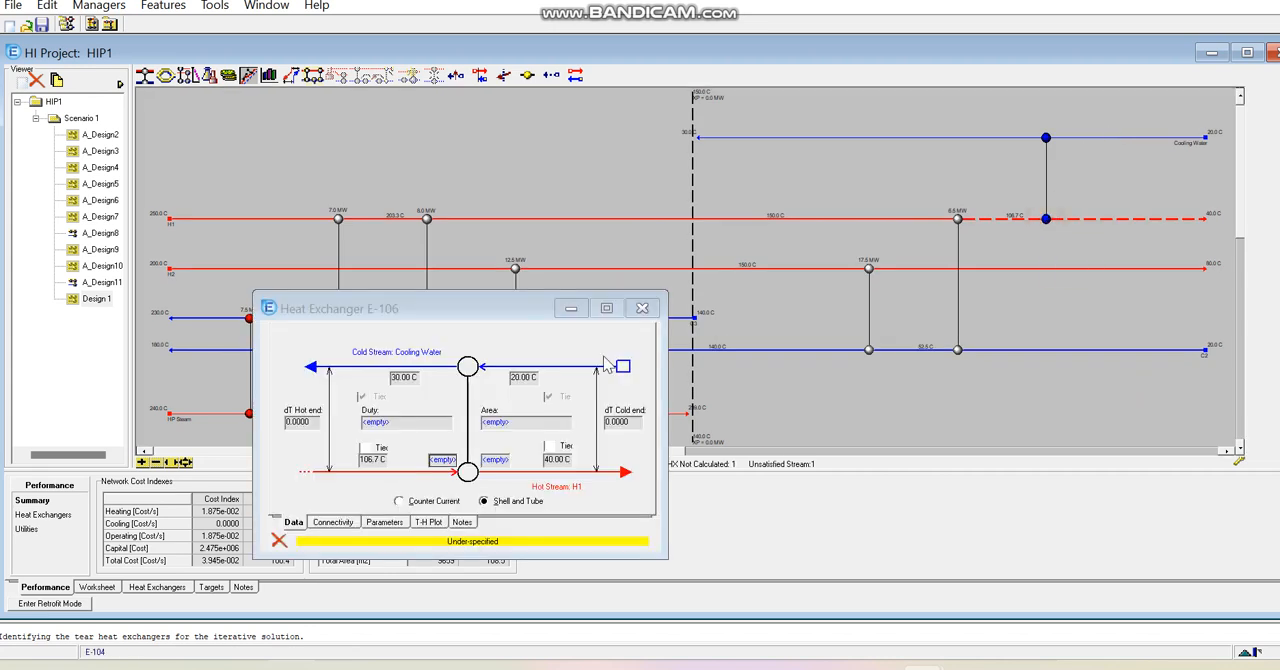
left_click(361, 448)
left_click(548, 446)
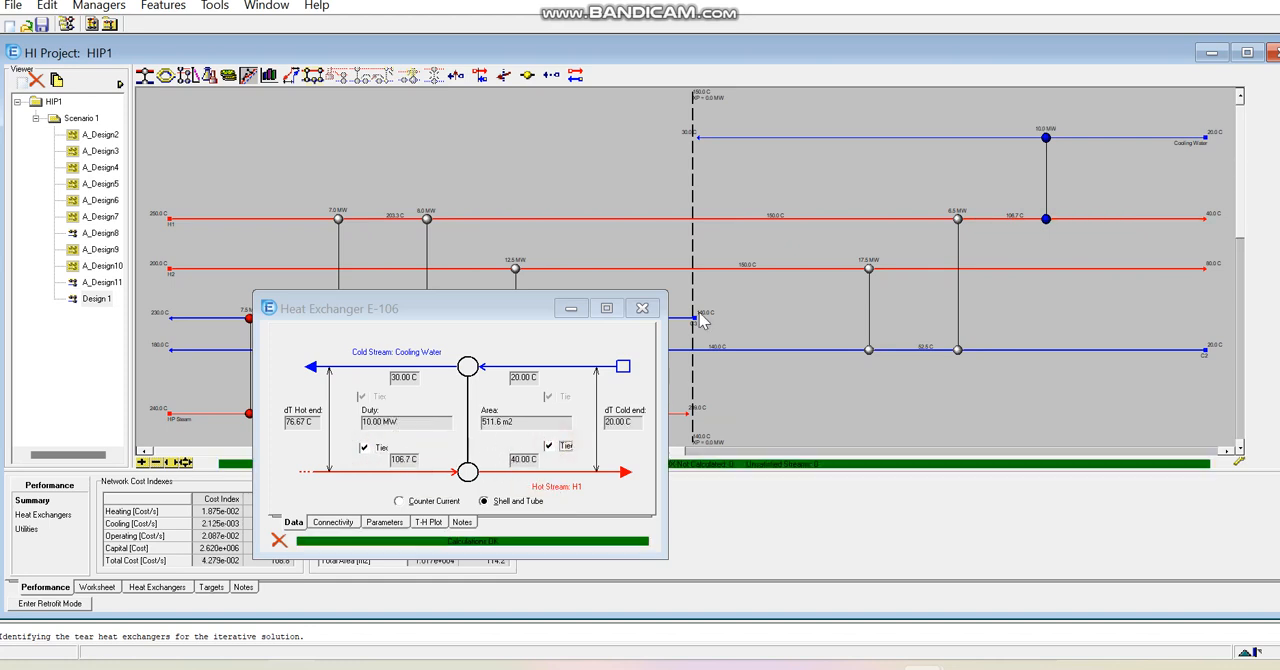
left_click(642, 308)
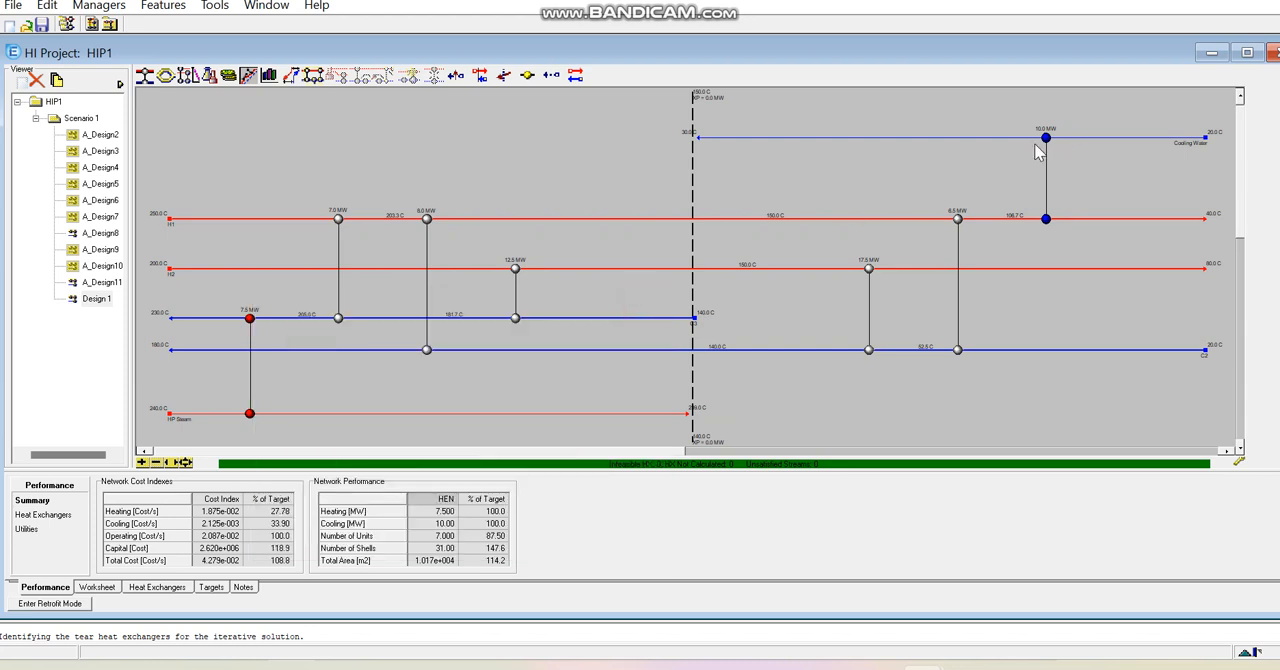